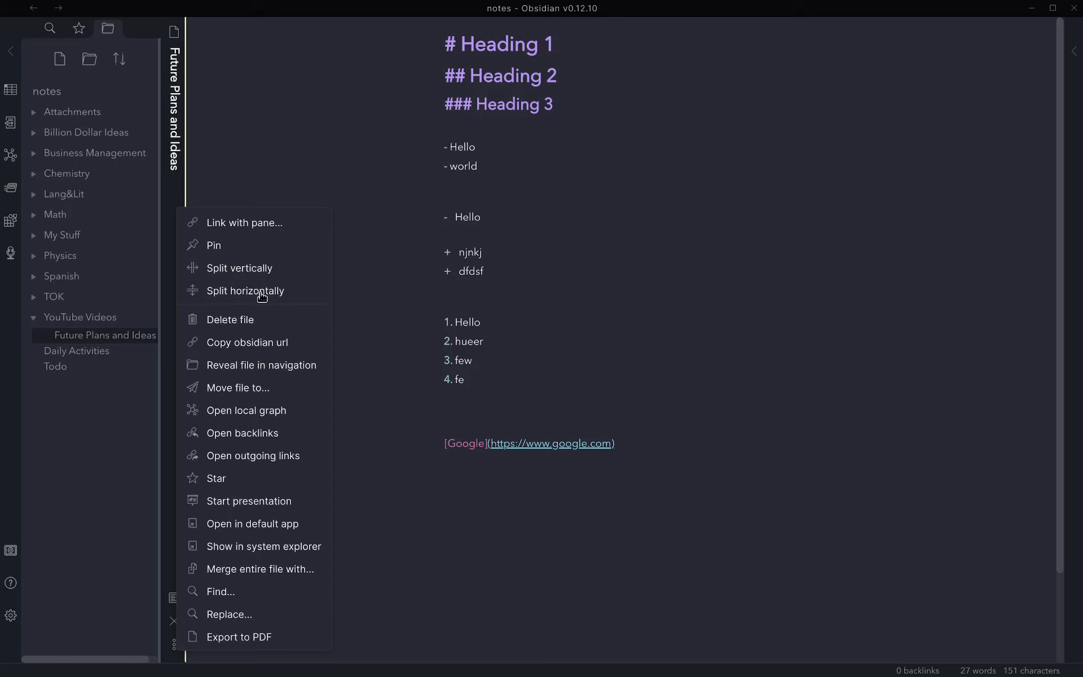
Try a horizontal split of the Future Plans and Ideas pane, then close the extra pane.
{"action": "left_click", "coordinate": [262, 291]}
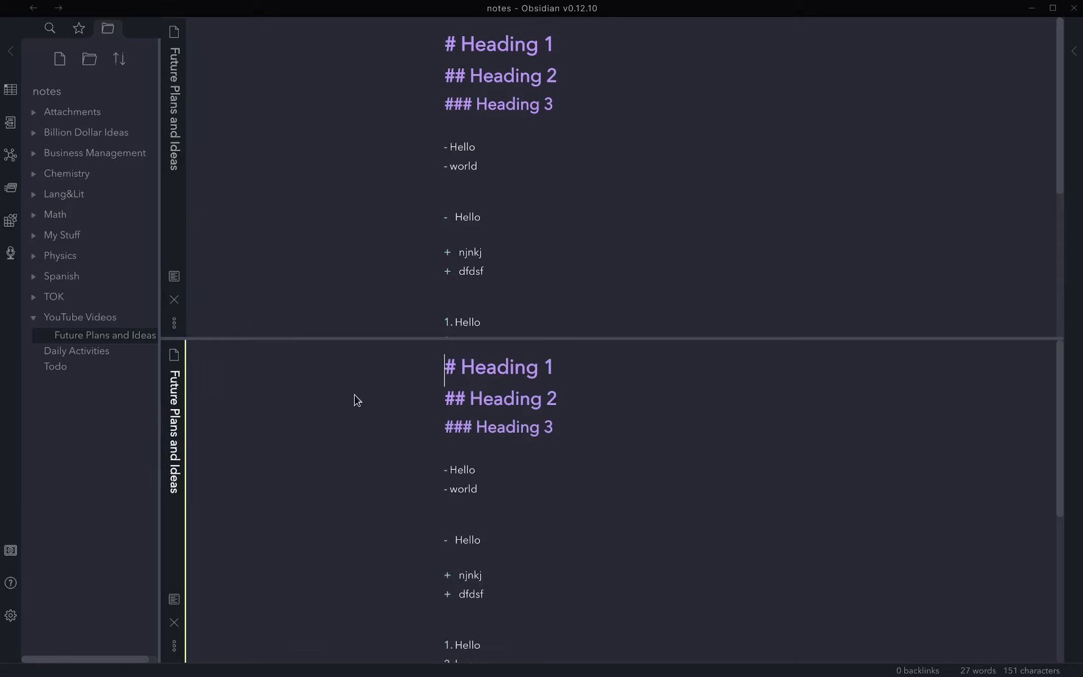
{"action": "left_click", "coordinate": [176, 623]}
Split the Future Plans and Ideas note vertically and switch the new pane to preview mode.
{"action": "left_click", "coordinate": [175, 644]}
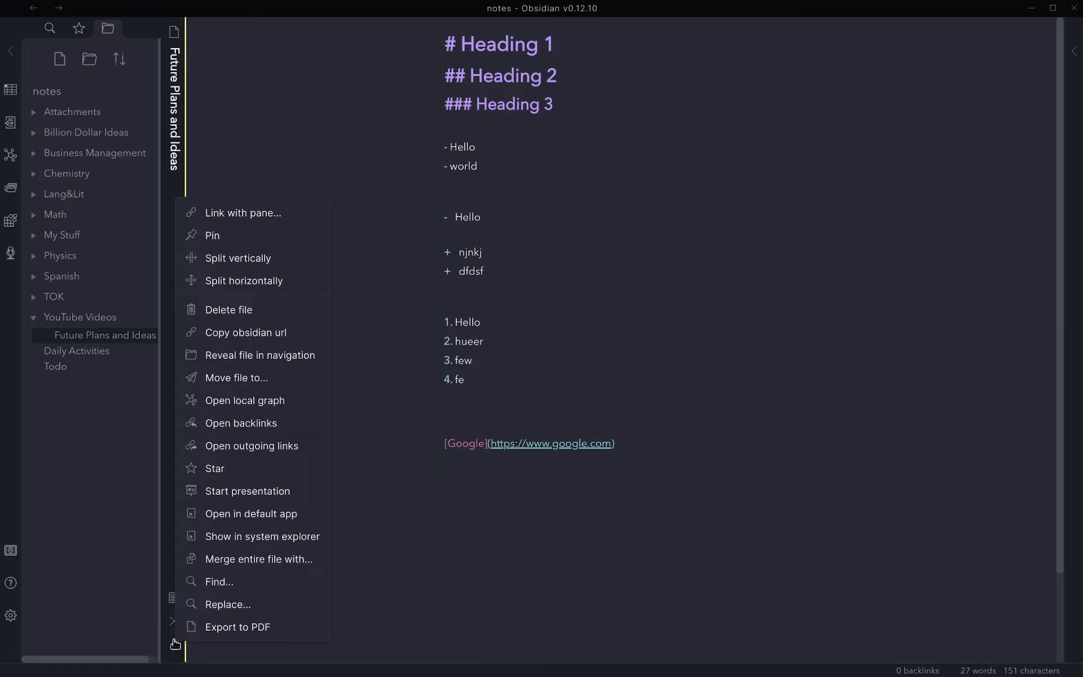
{"action": "left_click", "coordinate": [234, 259]}
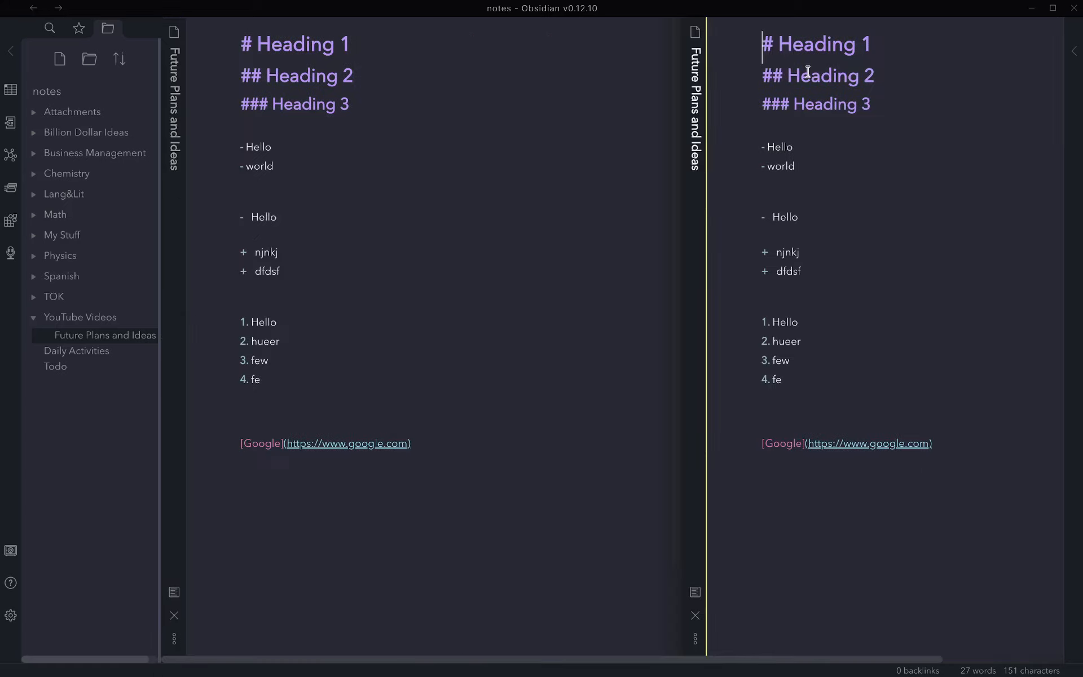
{"action": "left_click", "coordinate": [695, 592]}
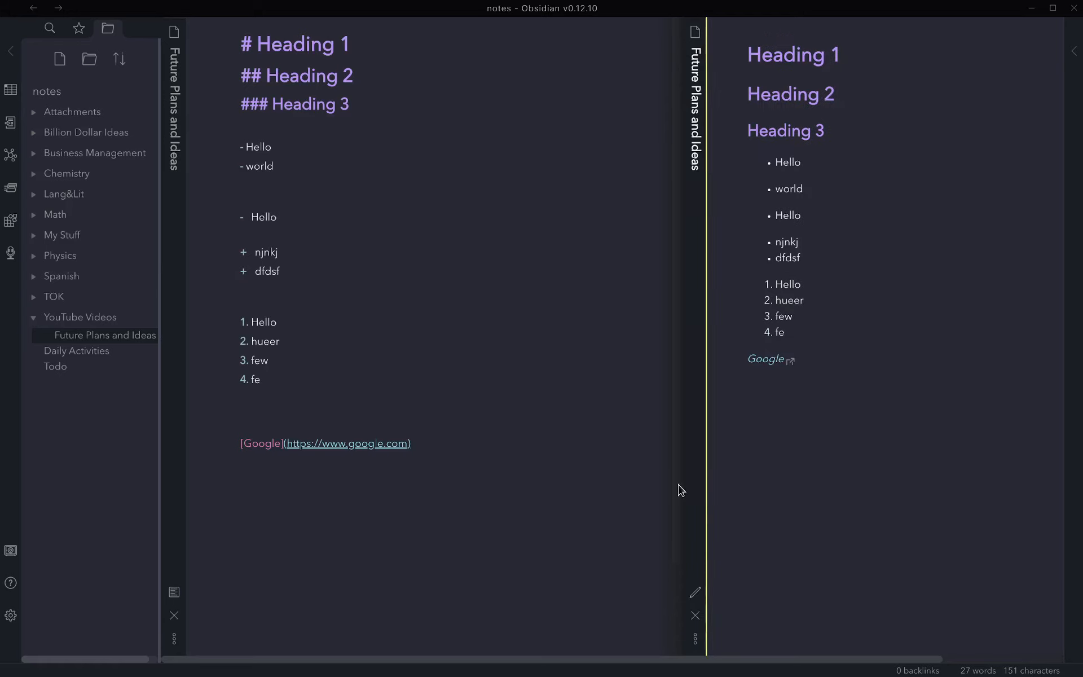
Link the editor pane with the preview pane and check that both scroll together.
{"action": "left_click", "coordinate": [175, 640]}
{"action": "left_click", "coordinate": [261, 209]}
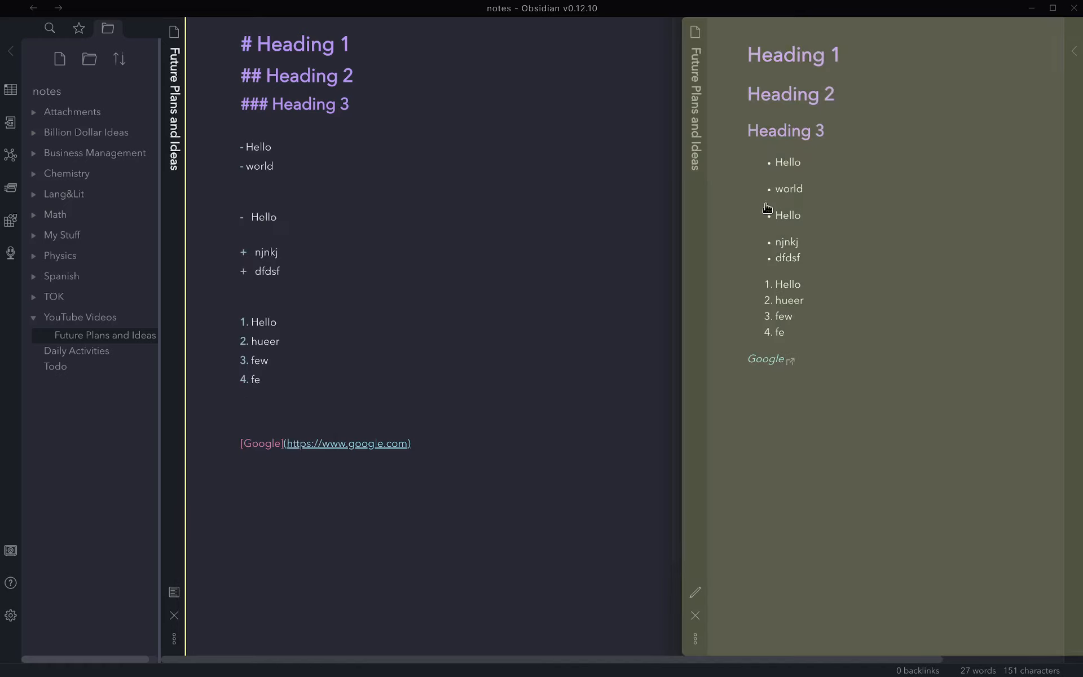
{"action": "left_click", "coordinate": [767, 208]}
{"action": "scroll", "coordinate": [613, 333], "scroll_direction": "down", "scroll_amount": 2}
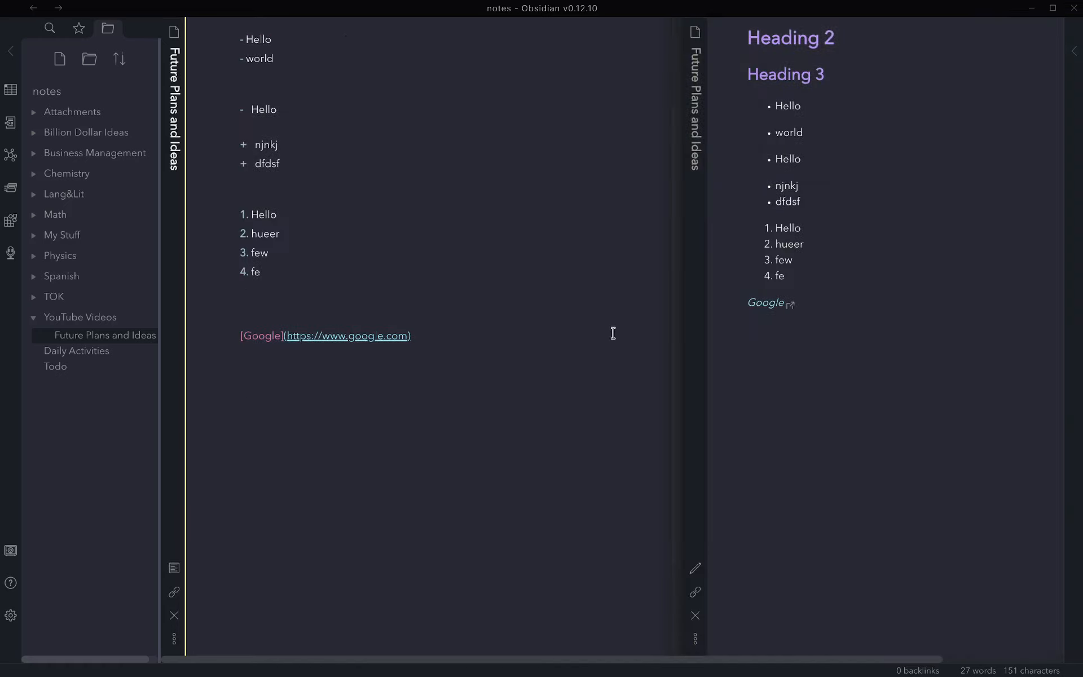
{"action": "scroll", "coordinate": [613, 333], "scroll_direction": "up", "scroll_amount": 2}
{"action": "scroll", "coordinate": [614, 333], "scroll_direction": "down", "scroll_amount": 2}
{"action": "scroll", "coordinate": [613, 333], "scroll_direction": "up", "scroll_amount": 2}
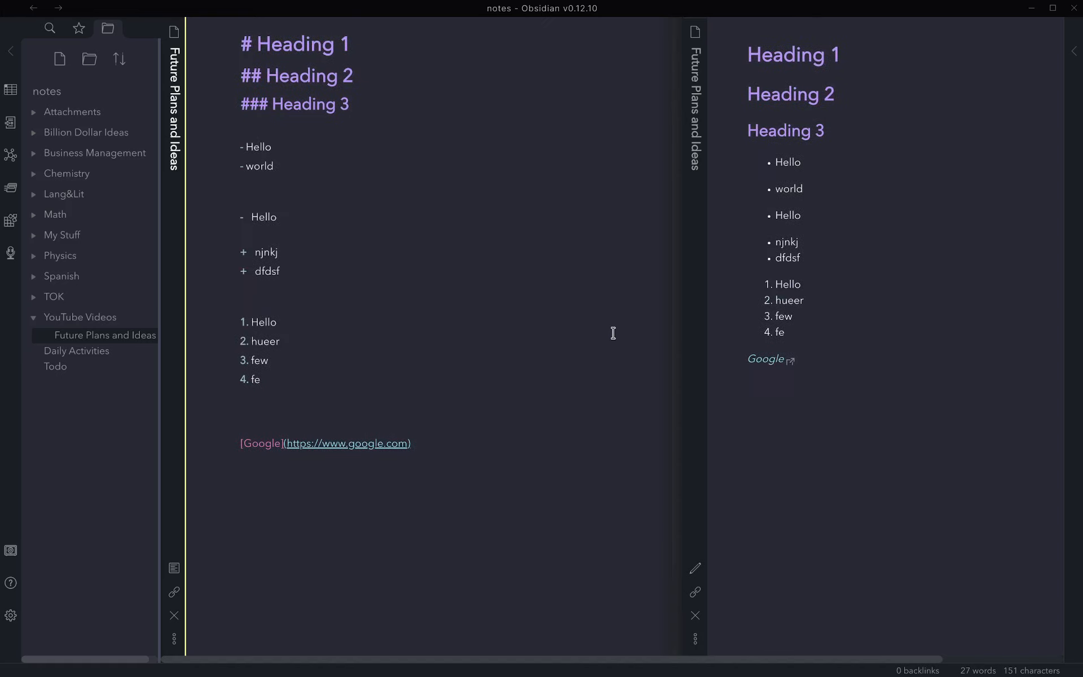
Try adding an exclamation mark before the Google link to embed it as an image, and remove the mark again.
{"action": "left_click", "coordinate": [371, 399]}
{"action": "left_click", "coordinate": [447, 445]}
{"action": "left_click", "coordinate": [338, 373]}
{"action": "type", "text": "!"}
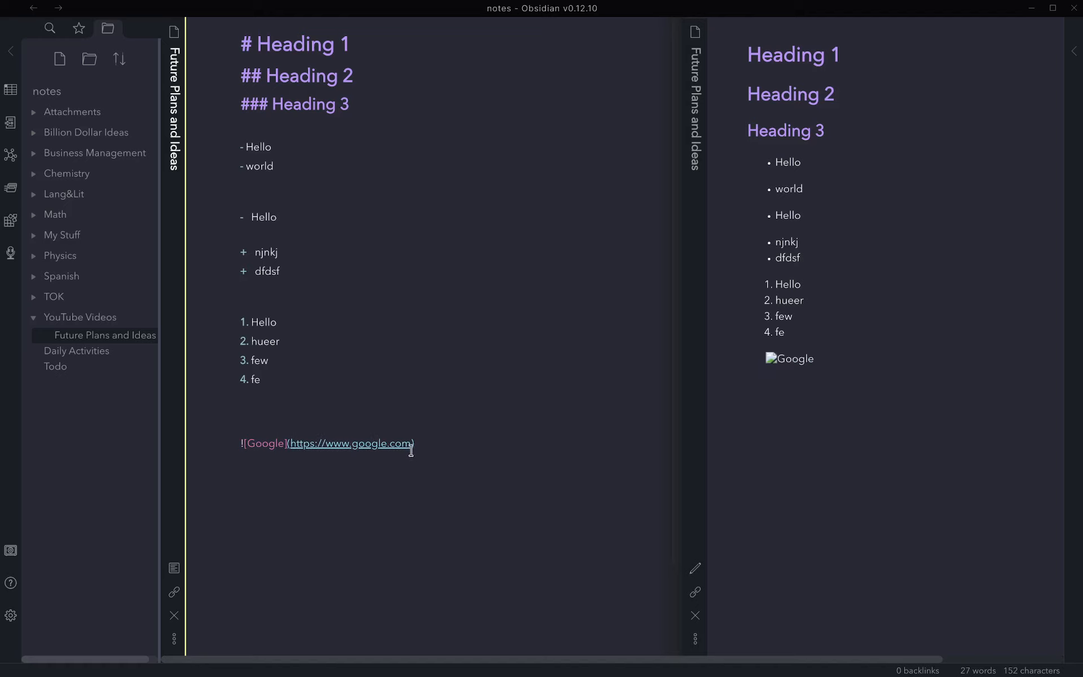
{"action": "left_click_drag", "start_coordinate": [412, 446], "coordinate": [291, 447]}
{"action": "left_click", "coordinate": [244, 444]}
{"action": "key", "text": "BackSpace"}
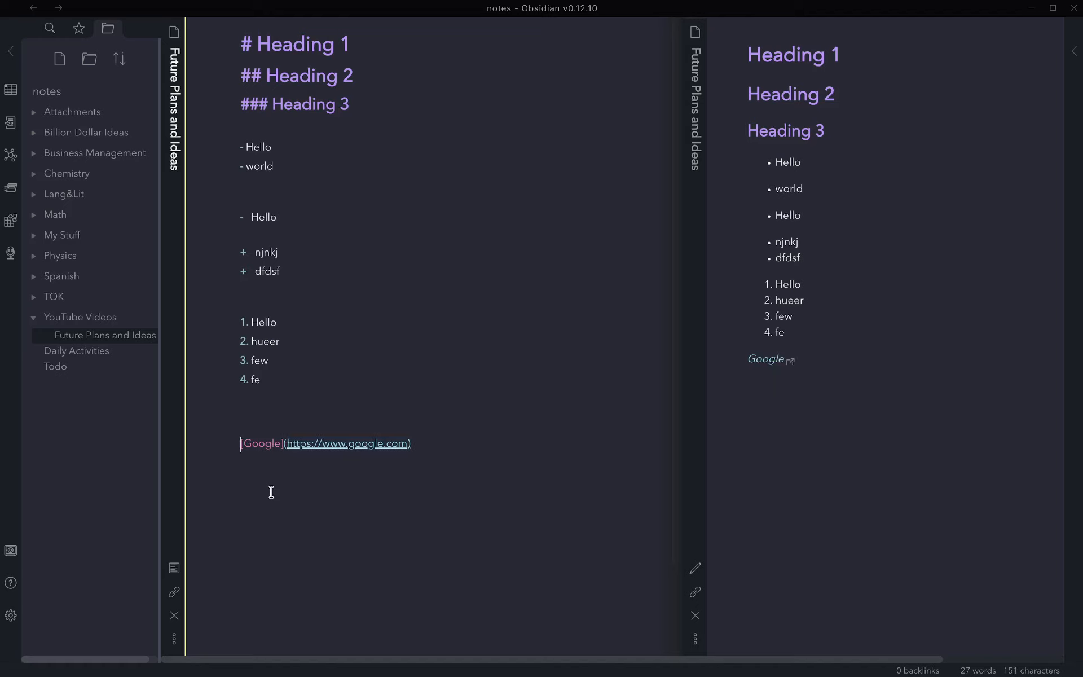
{"action": "left_click_drag", "start_coordinate": [406, 446], "coordinate": [292, 446]}
{"action": "left_click", "coordinate": [264, 427]}
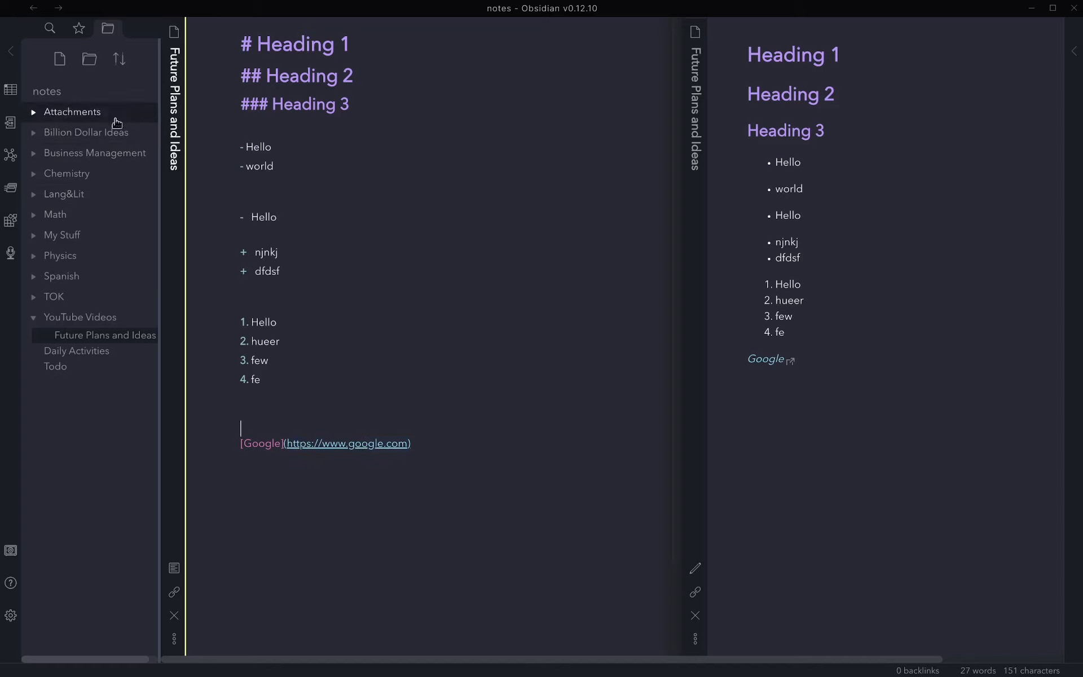
{"action": "left_click", "coordinate": [424, 467]}
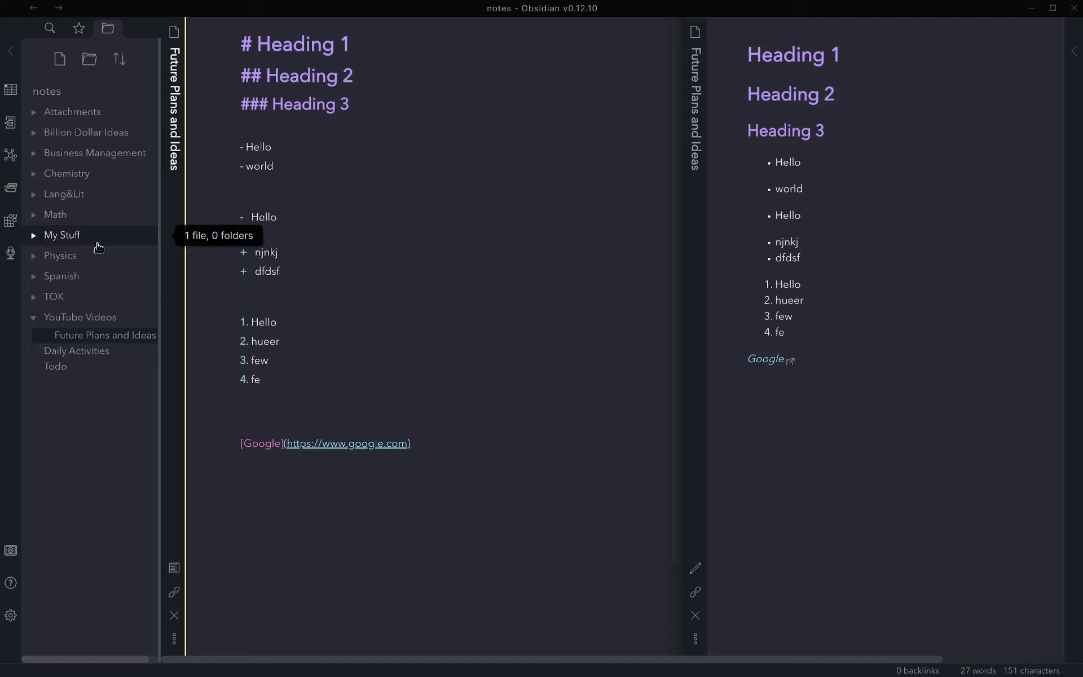
Look at the image files inside the Attachments folder and collapse the folder again.
{"action": "left_click", "coordinate": [128, 115]}
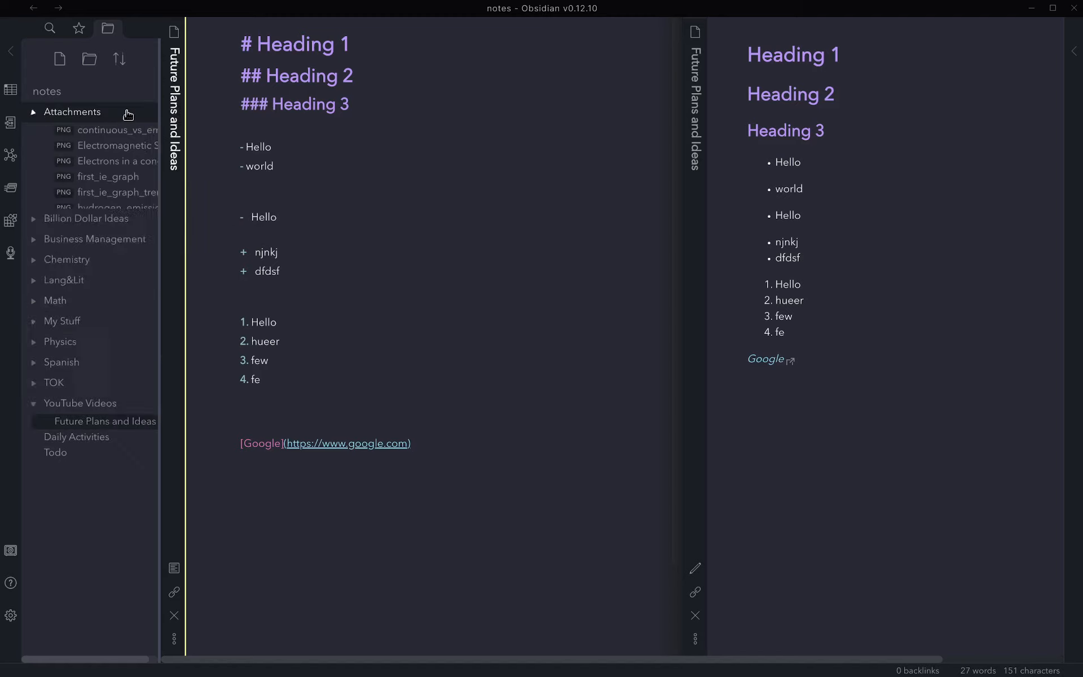
{"action": "left_click", "coordinate": [127, 113]}
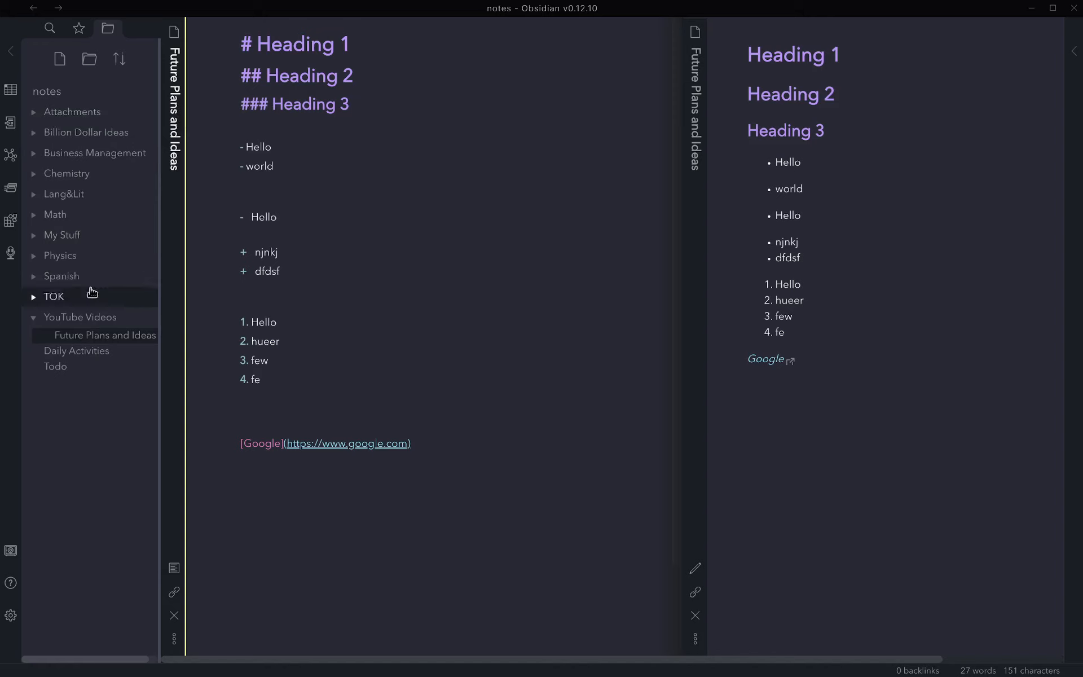
{"action": "left_click", "coordinate": [87, 114]}
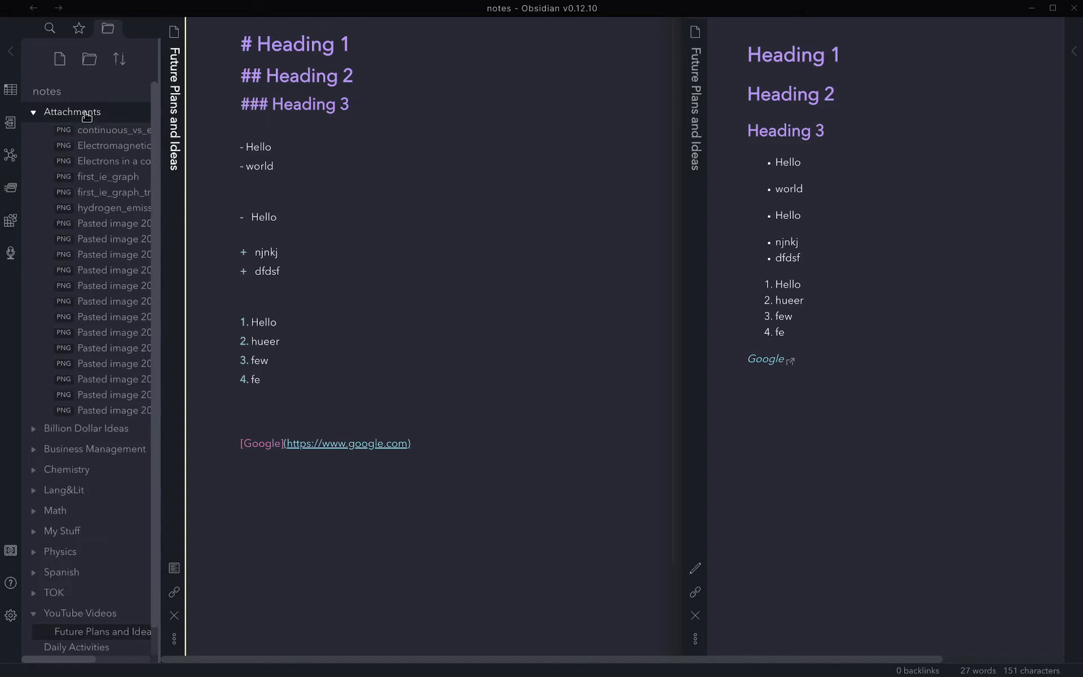
{"action": "left_click", "coordinate": [87, 113]}
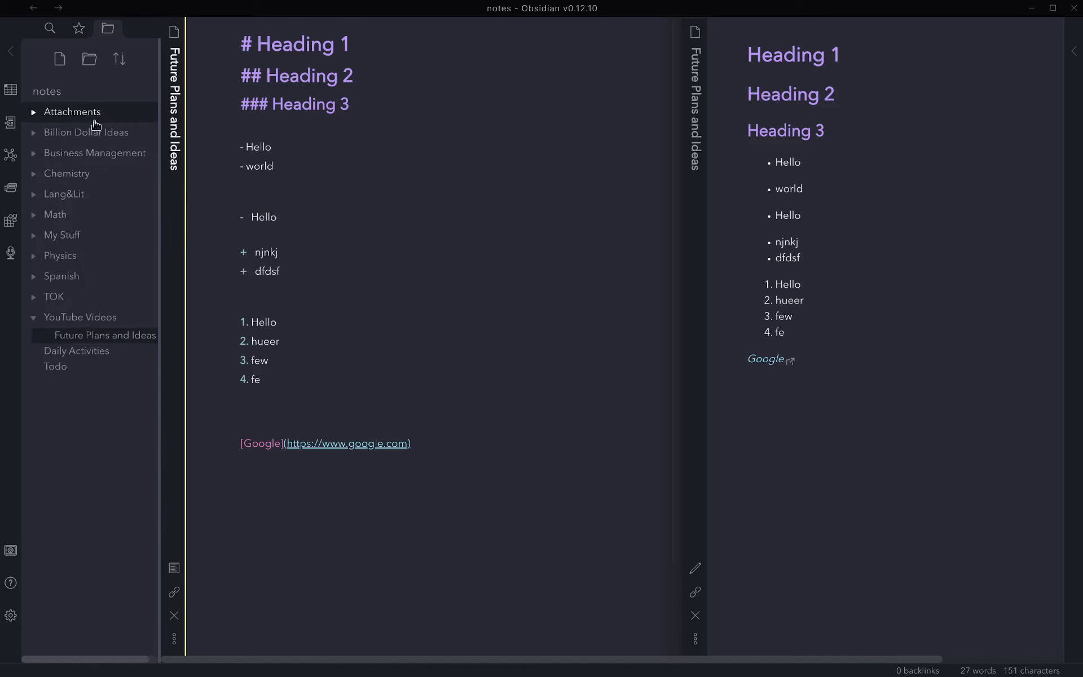
Add a horizontal rule with --- below the Google link in the note.
{"action": "key", "text": "Up"}
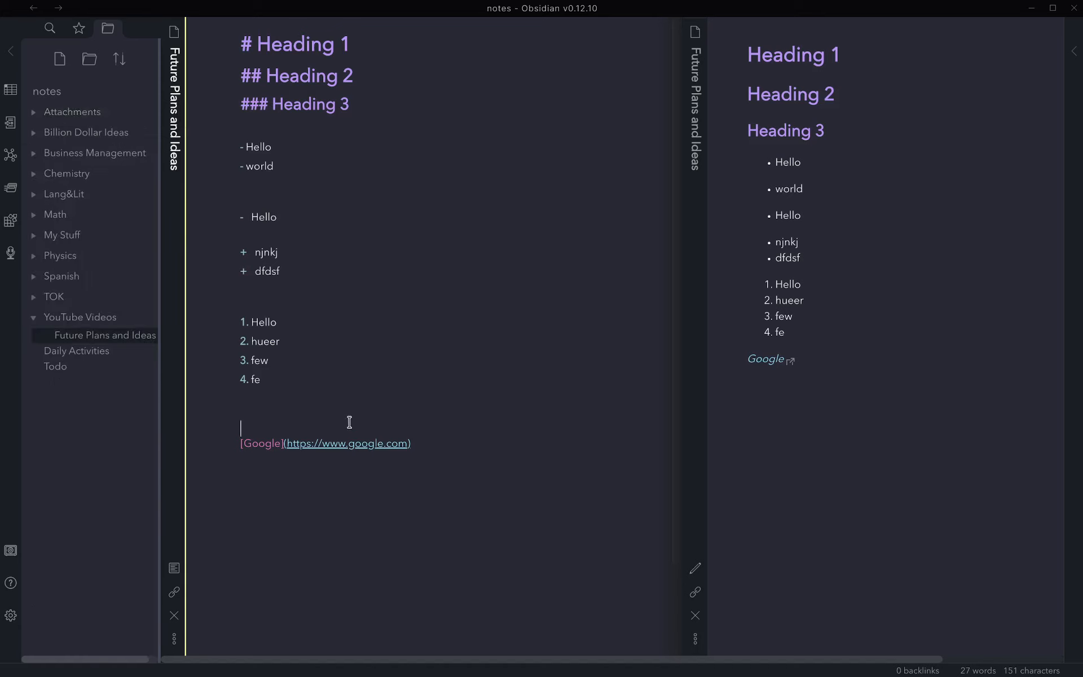
{"action": "key", "text": "Down"}
{"action": "key", "text": "Return"}
{"action": "key", "text": "Return"}
{"action": "type", "text": "---"}
{"action": "key", "text": "Return"}
{"action": "type", "text": "#ndfnsdnf"}
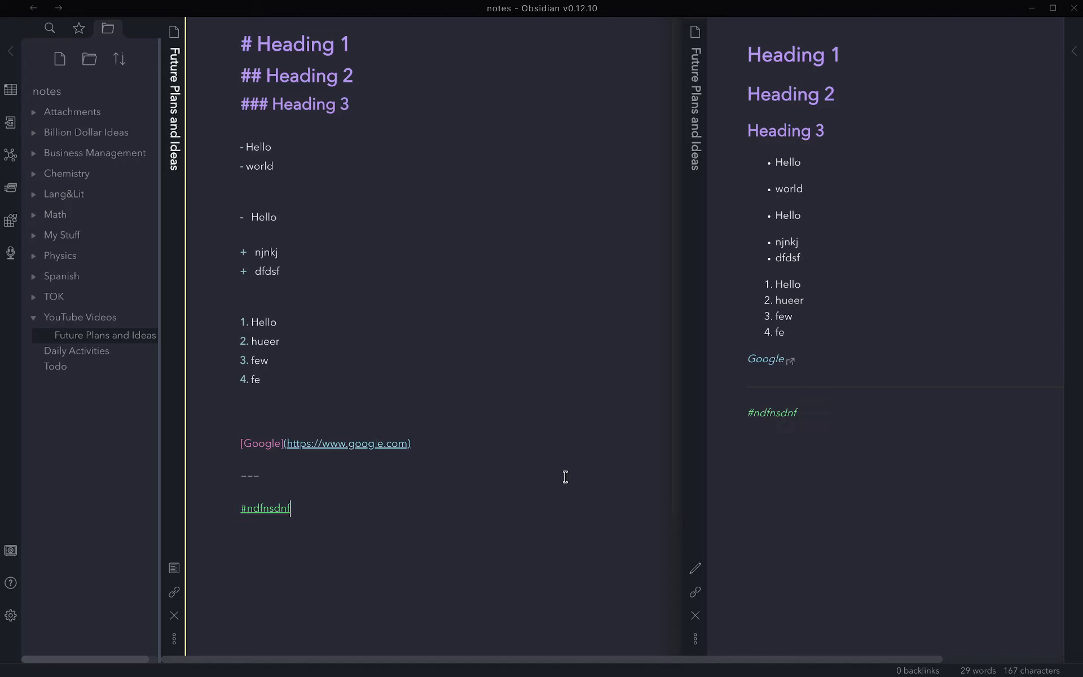
{"action": "key", "text": "BackSpace"}
{"action": "key", "text": "BackSpace"}
{"action": "key", "text": "BackSpace"}
{"action": "key", "text": "BackSpace"}
{"action": "key", "text": "BackSpace"}
{"action": "key", "text": "BackSpace"}
{"action": "key", "text": "BackSpace"}
{"action": "key", "text": "BackSpace"}
{"action": "key", "text": "BackSpace"}
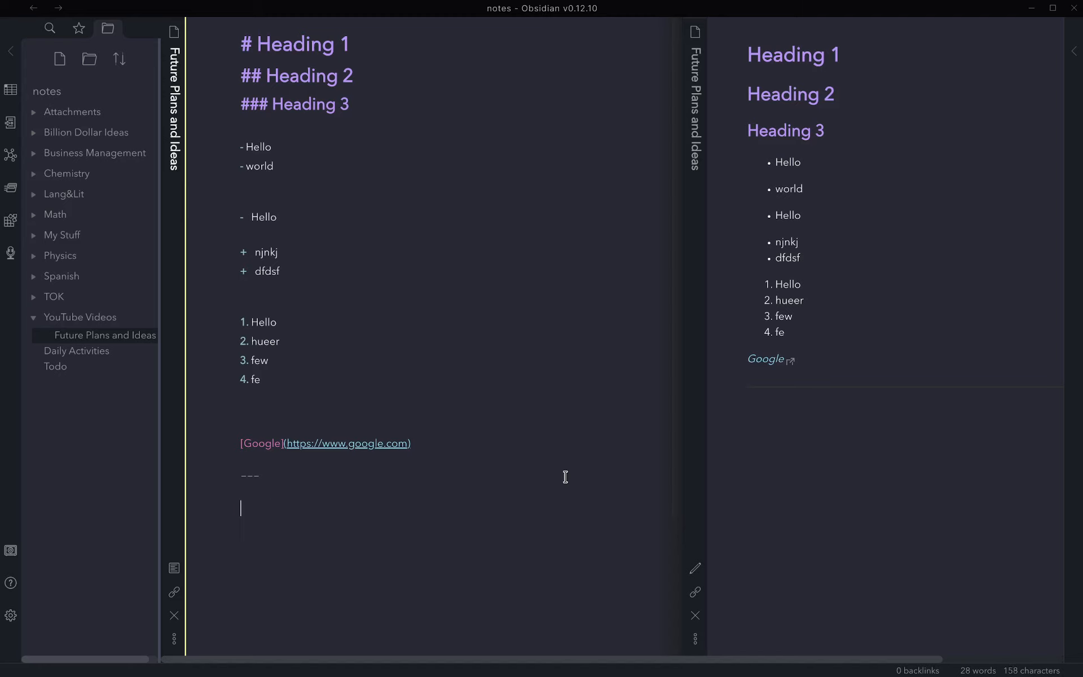
Add the tags #google and #tech on a line below the horizontal rule.
{"action": "type", "text": "#google #t"}
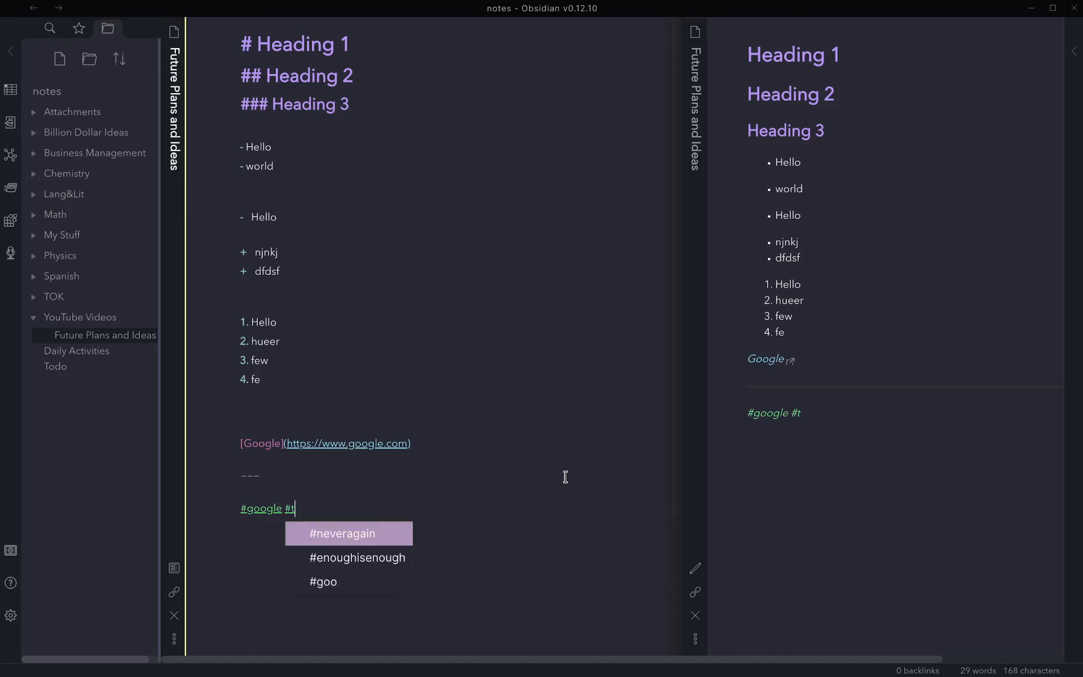
{"action": "type", "text": "ech"}
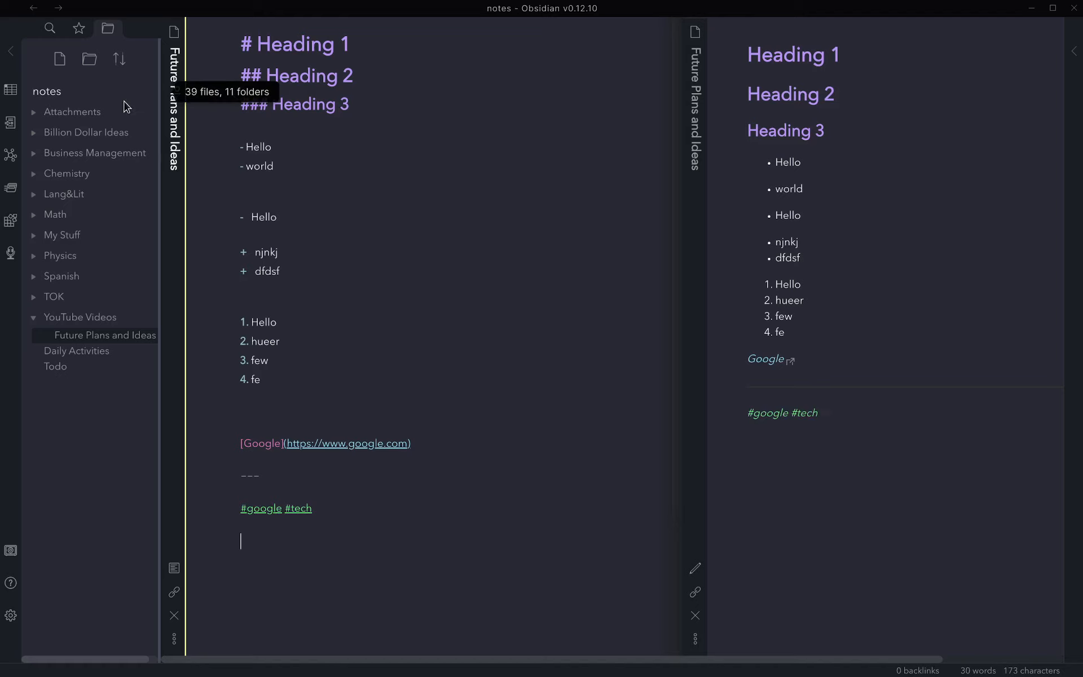
Search the vault for notes with the tag #google and clear the search.
{"action": "left_click", "coordinate": [50, 30]}
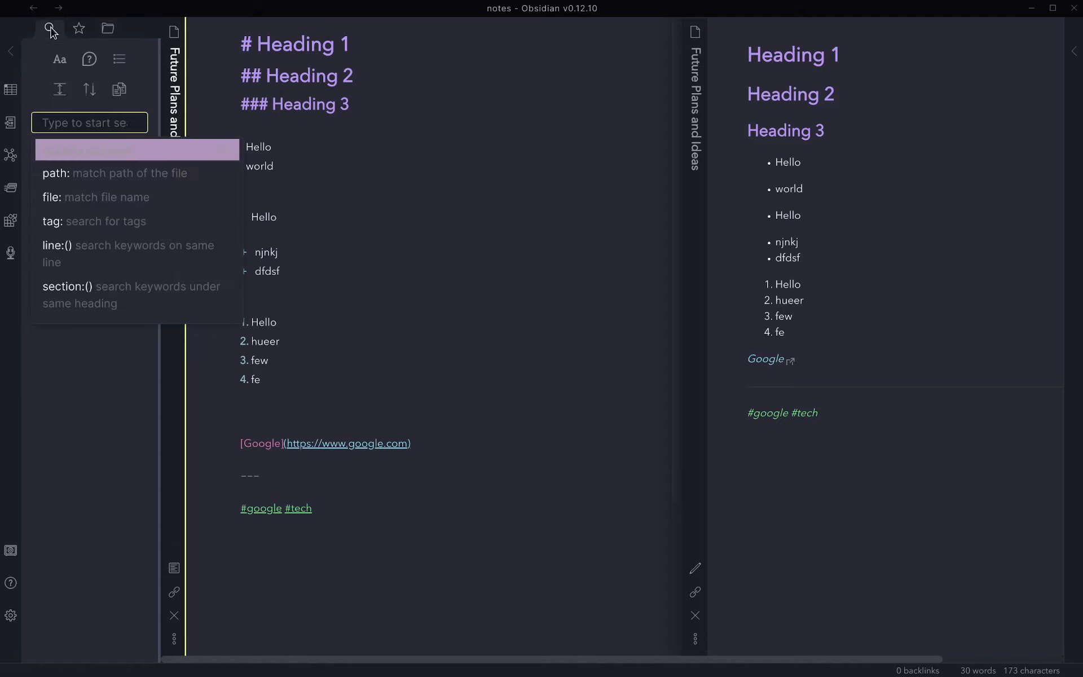
{"action": "left_click", "coordinate": [106, 222]}
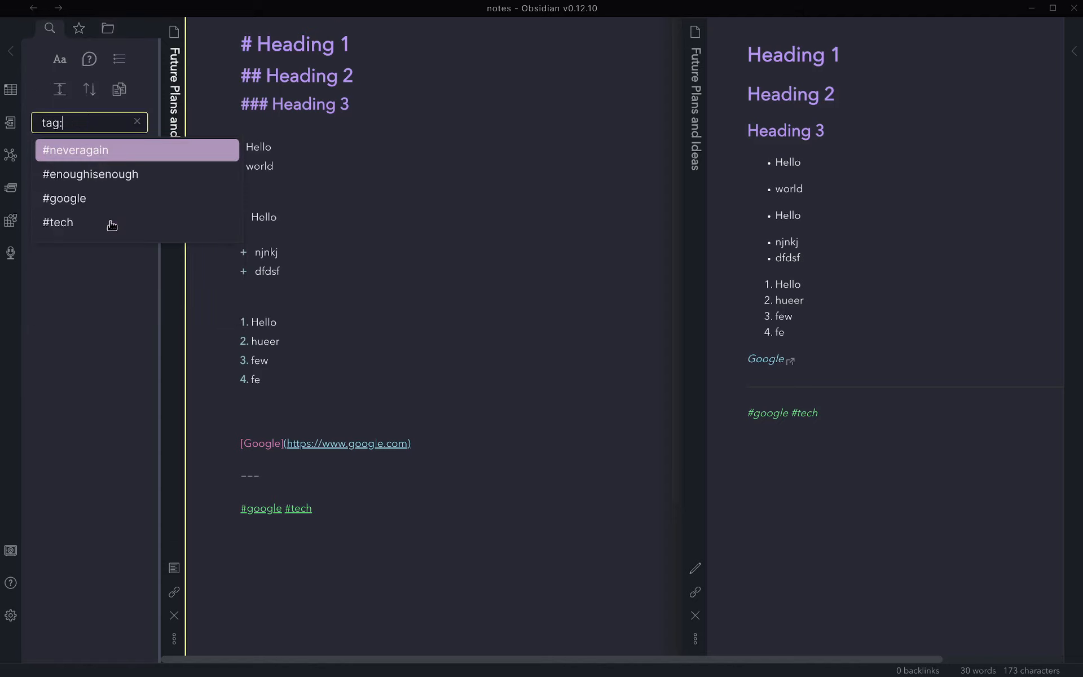
{"action": "left_click", "coordinate": [71, 199]}
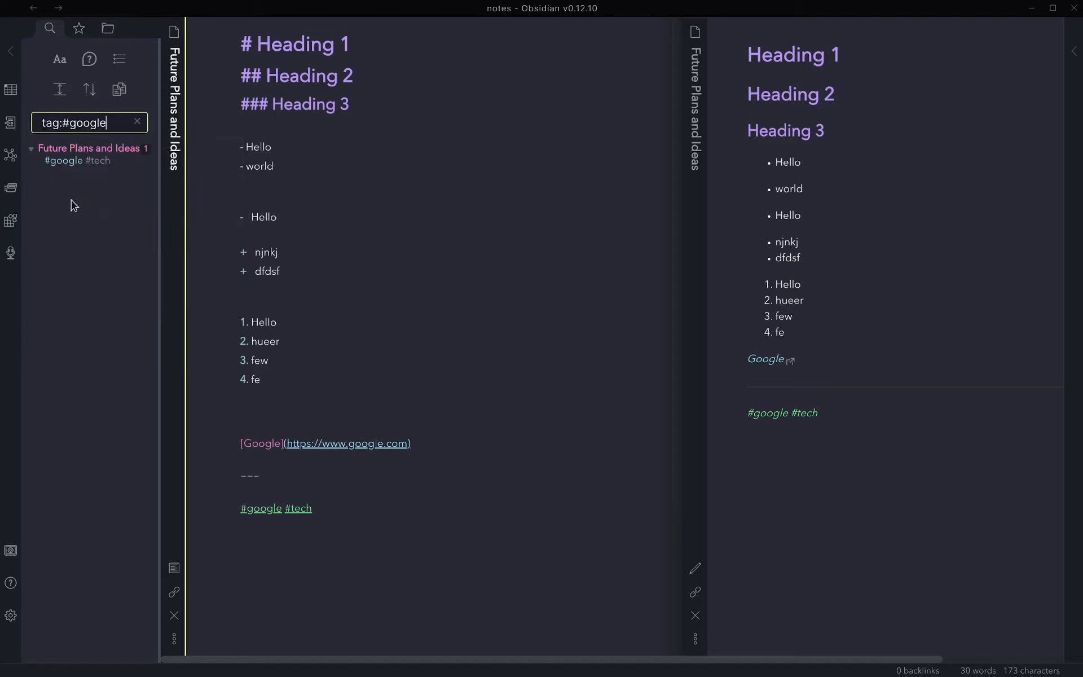
{"action": "left_click", "coordinate": [138, 125]}
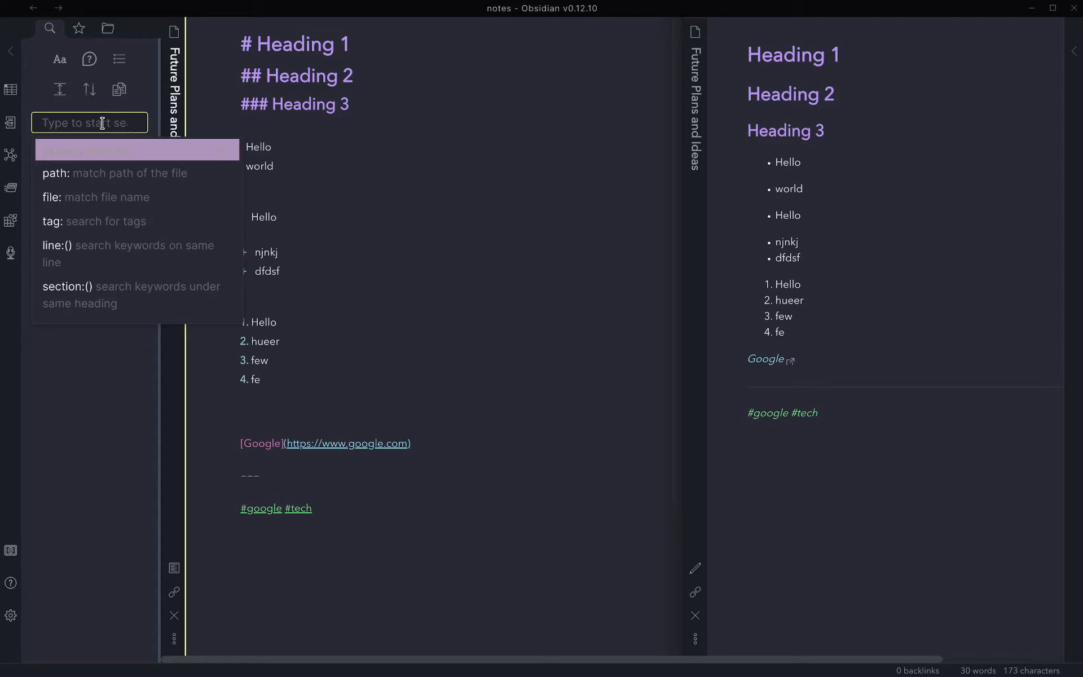
Search the vault for the word "notes" and clear the query.
{"action": "type", "text": "notes"}
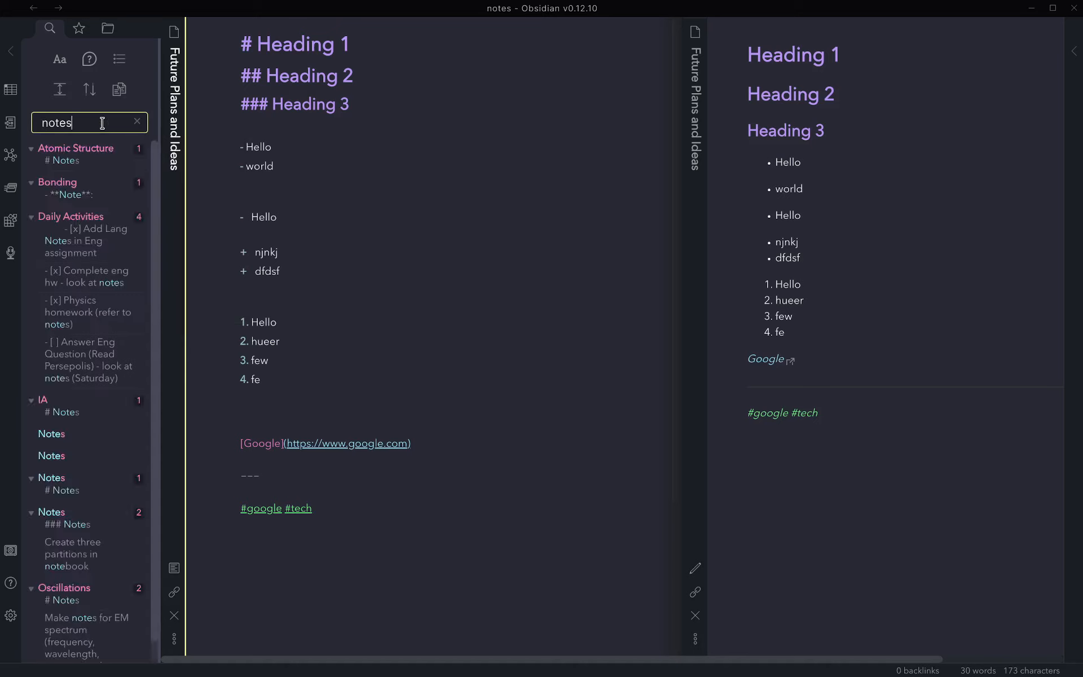
{"action": "key", "text": "BackSpace"}
{"action": "key", "text": "BackSpace"}
{"action": "key", "text": "BackSpace"}
{"action": "key", "text": "BackSpace"}
{"action": "key", "text": "BackSpace"}
Search the vault for "physics", clear the query and return to the file list.
{"action": "type", "text": "p"}
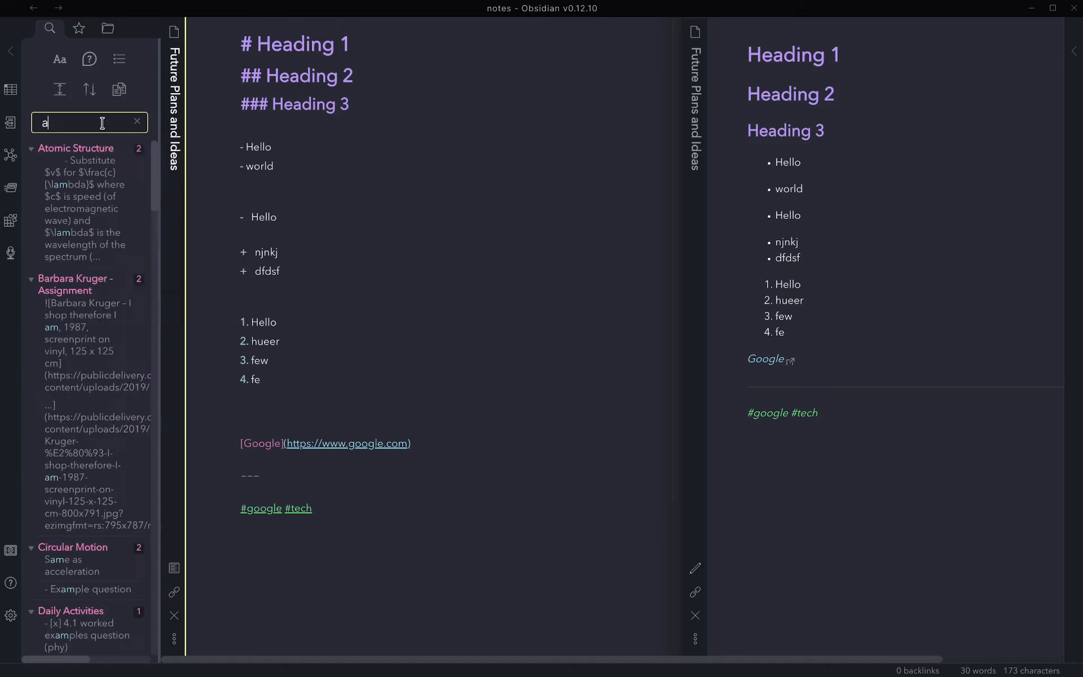
{"action": "key", "text": "BackSpace"}
{"action": "type", "text": "phys"}
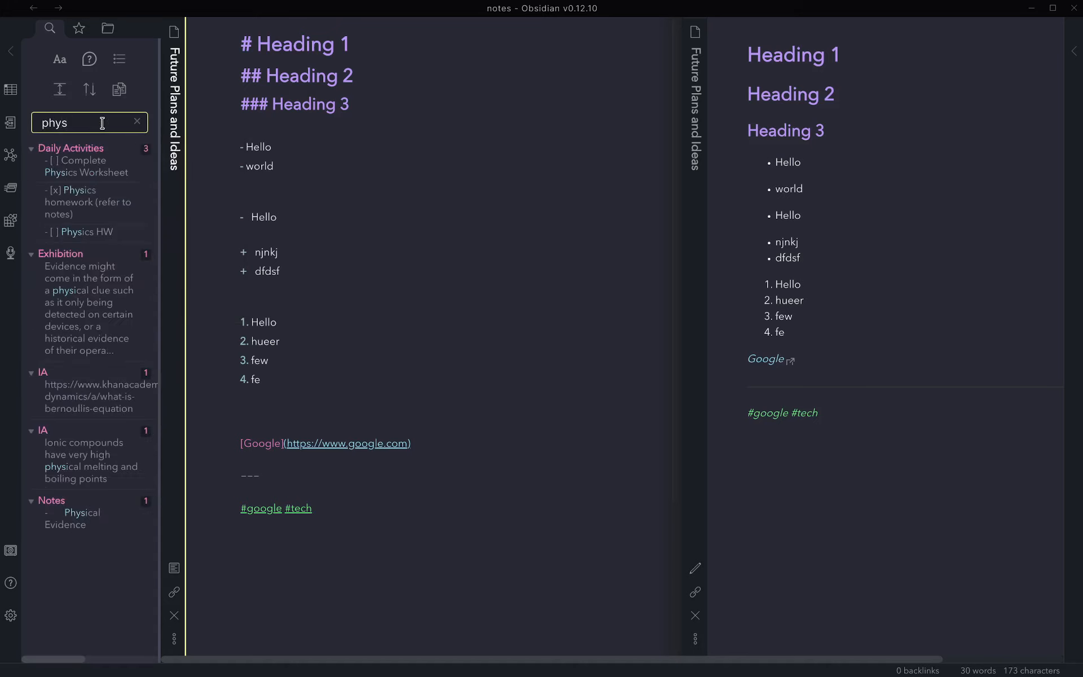
{"action": "type", "text": "iics"}
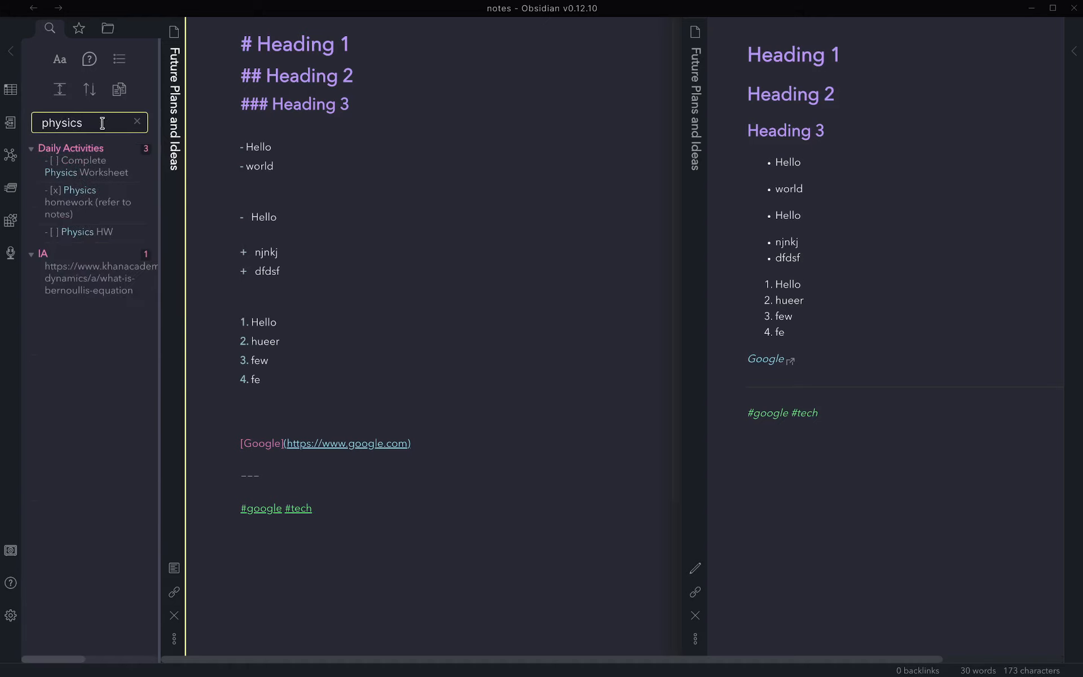
{"action": "double_click", "coordinate": [102, 123]}
{"action": "key", "text": "BackSpace"}
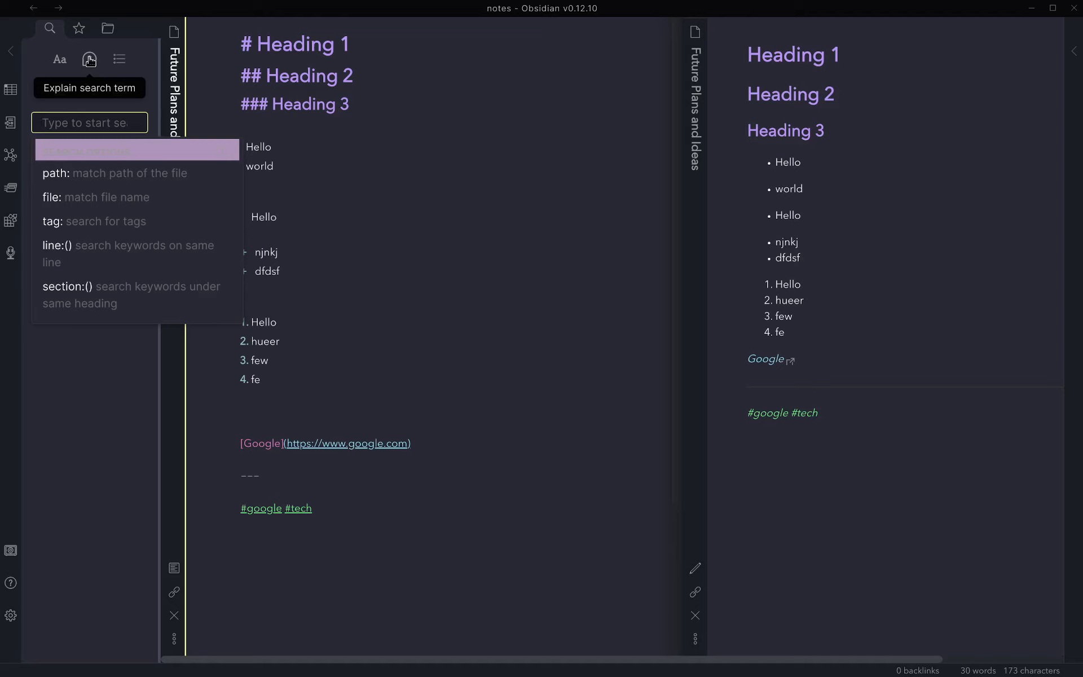
{"action": "left_click", "coordinate": [78, 101]}
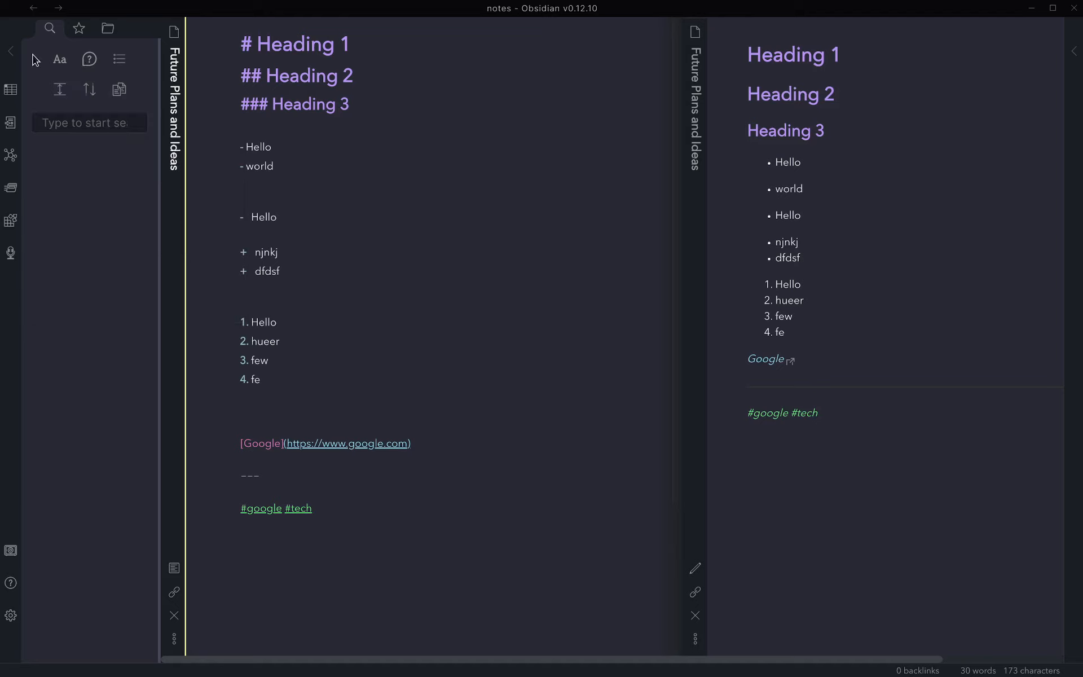
{"action": "left_click", "coordinate": [108, 28]}
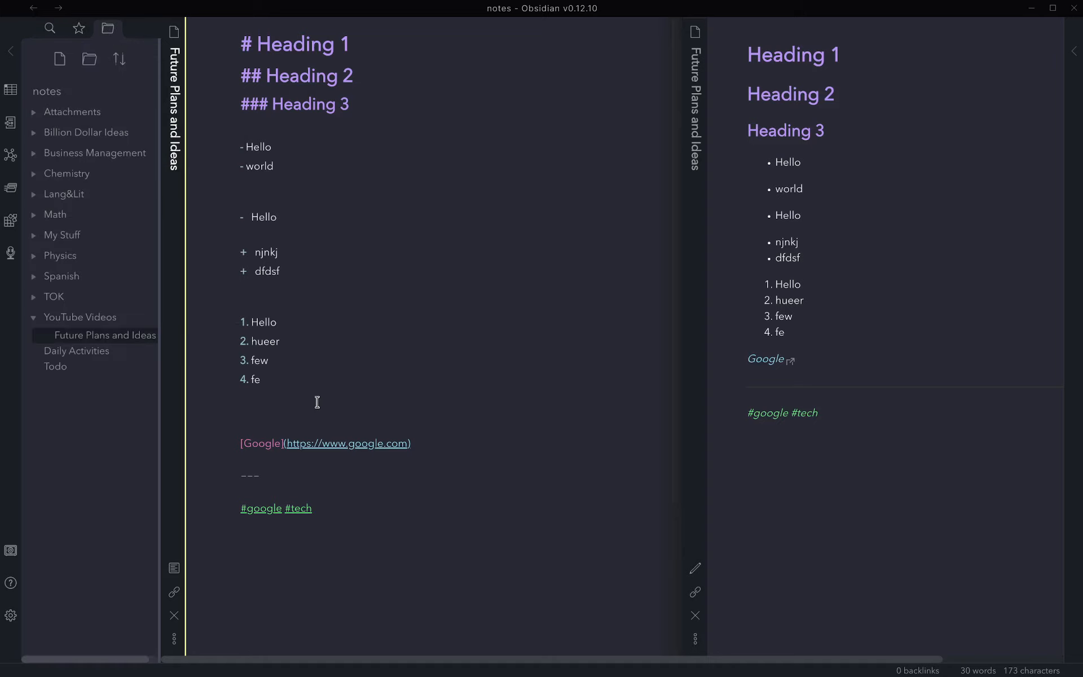
Write a Markdown table header row with the columns Name and Age between the numbered list and the Google link.
{"action": "scroll", "coordinate": [317, 402], "scroll_direction": "down", "scroll_amount": 1}
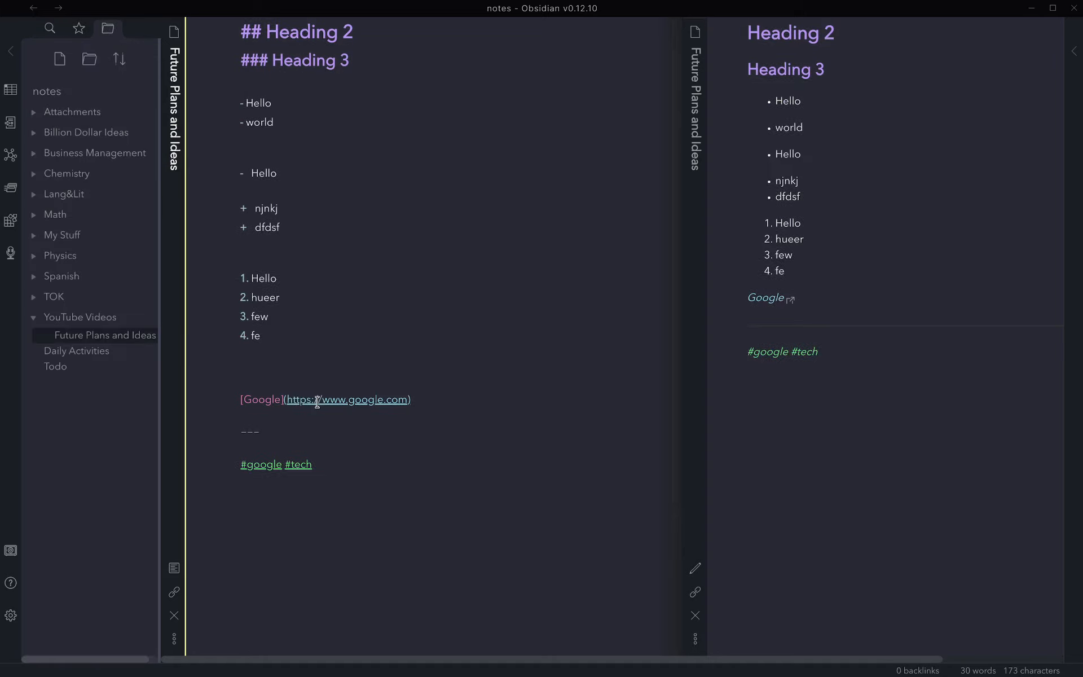
{"action": "key", "text": "Return"}
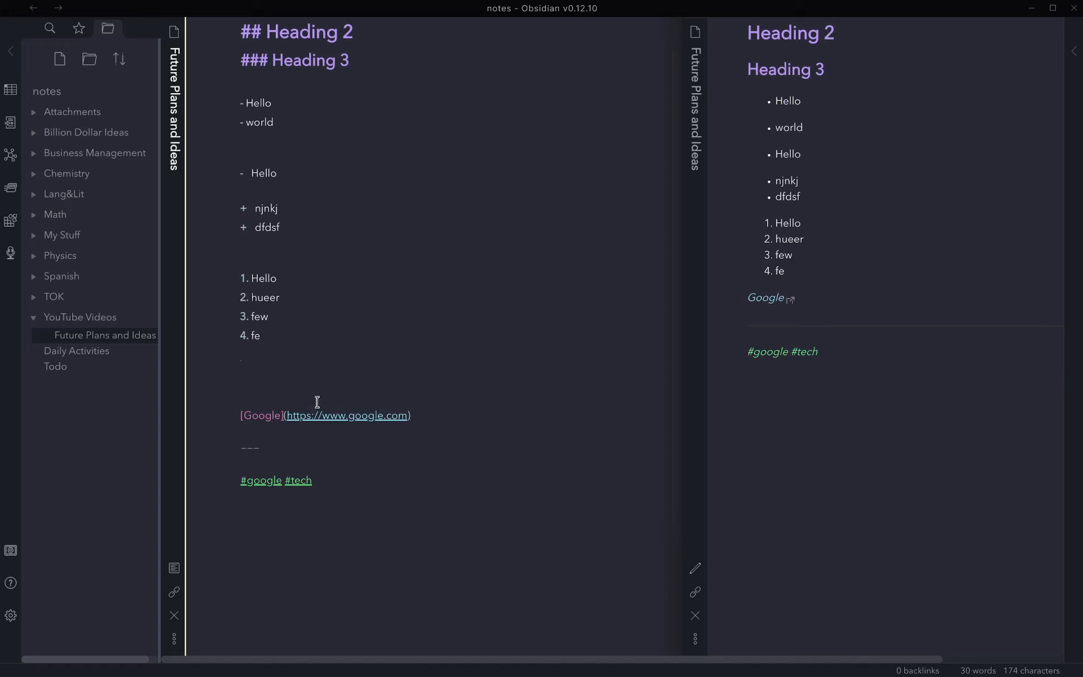
{"action": "type", "text": "|"}
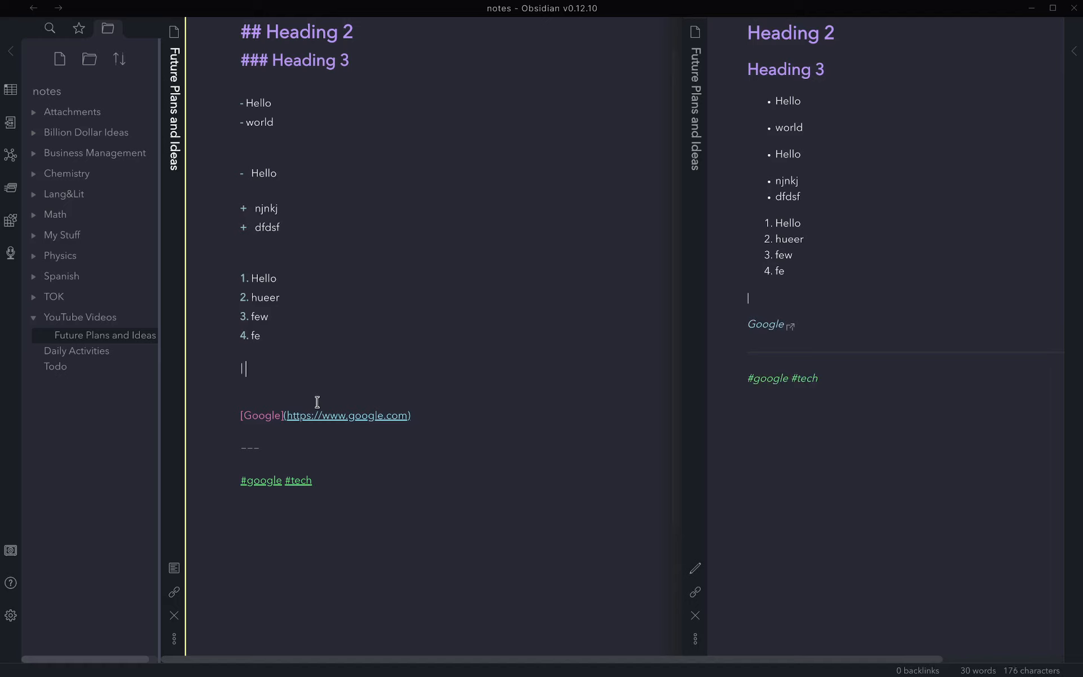
{"action": "type", "text": "||"}
{"action": "key", "text": "Left"}
{"action": "key", "text": "Left"}
{"action": "key", "text": "Left"}
{"action": "type", "text": "| Name | Age"}
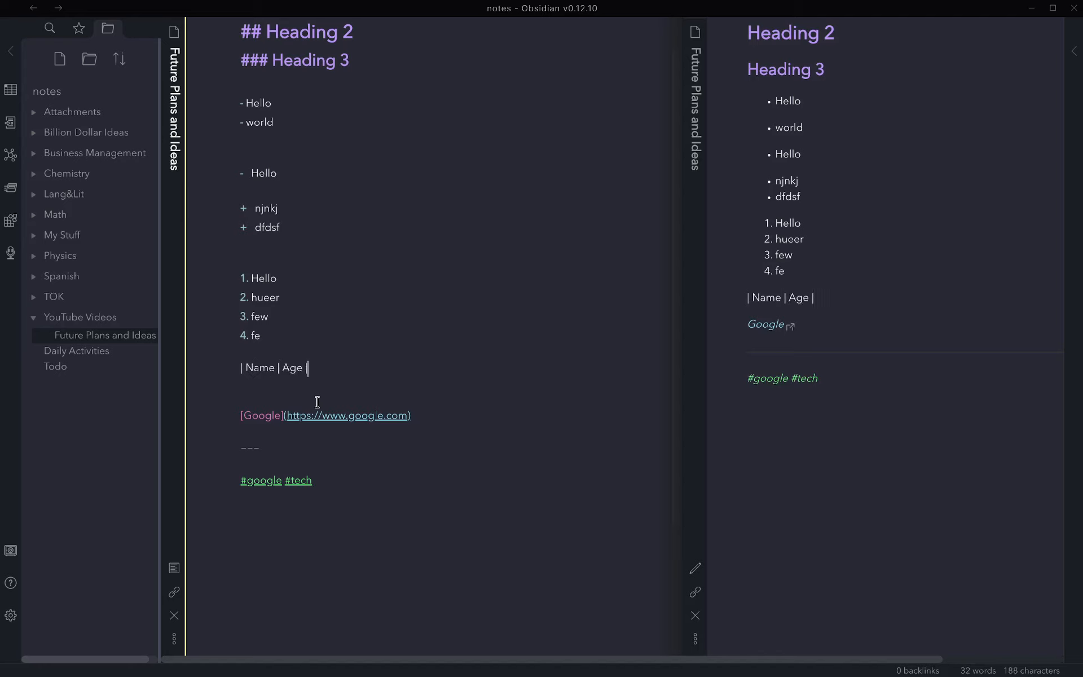
Turn the header row into a formatted table, fill the first row with a first name and age 16, and add an empty row.
{"action": "key", "text": "Return"}
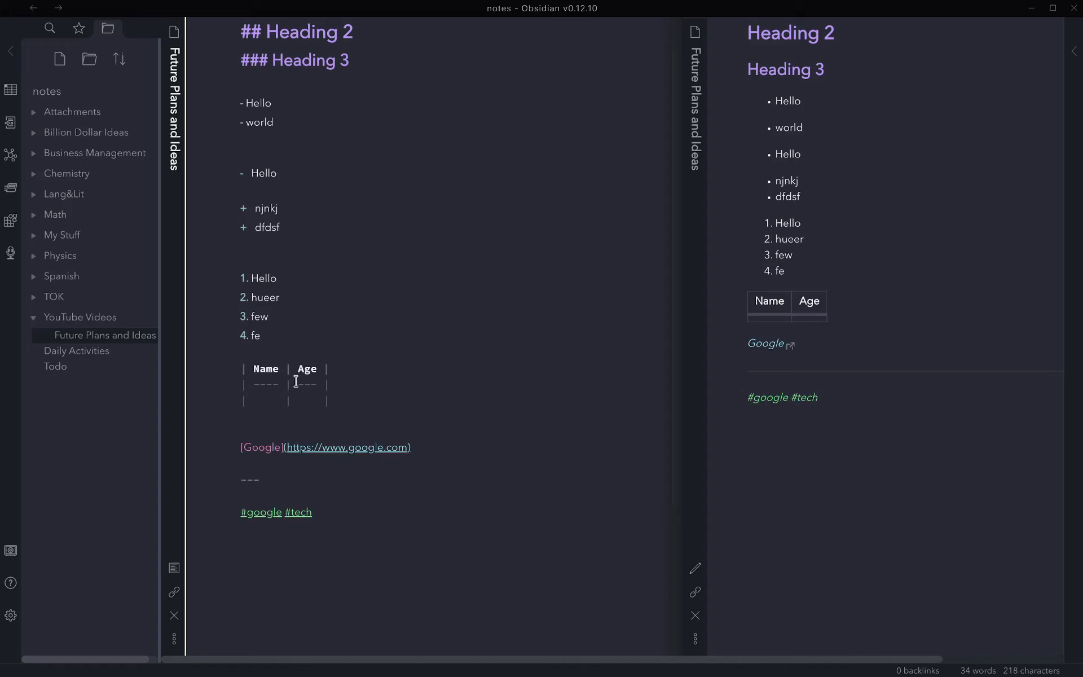
{"action": "left_click_drag", "start_coordinate": [254, 385], "coordinate": [322, 390]}
{"action": "left_click", "coordinate": [261, 400]}
{"action": "type", "text": "Aditya"}
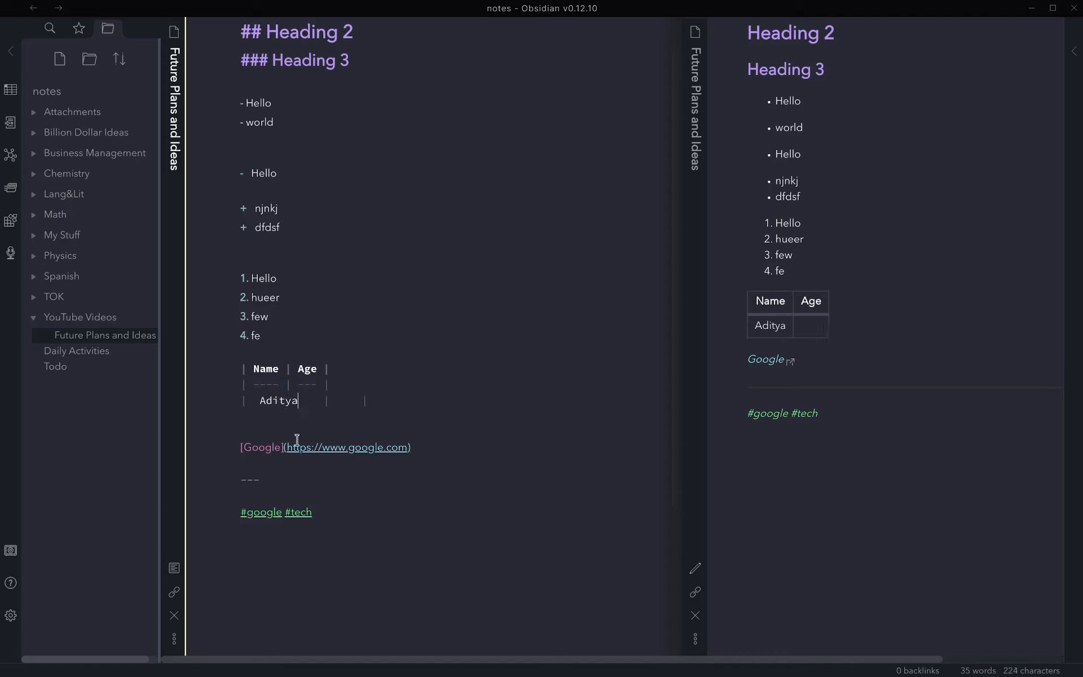
{"action": "key", "text": "Tab"}
{"action": "type", "text": "6"}
{"action": "left_click", "coordinate": [412, 425]}
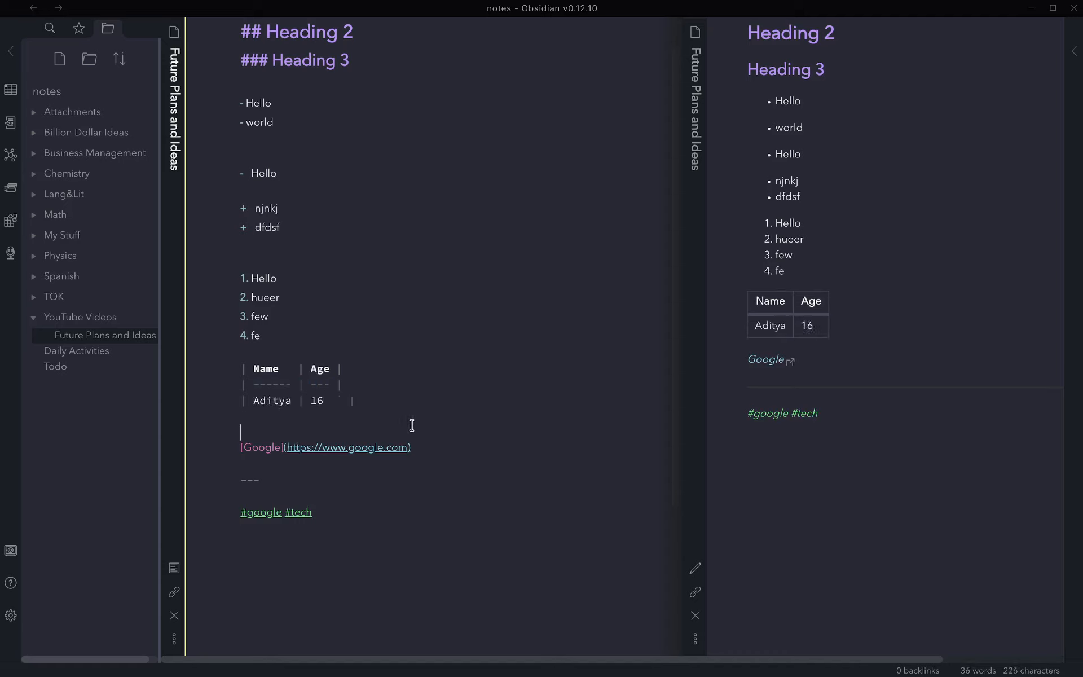
{"action": "left_click", "coordinate": [385, 406]}
{"action": "key", "text": "Return"}
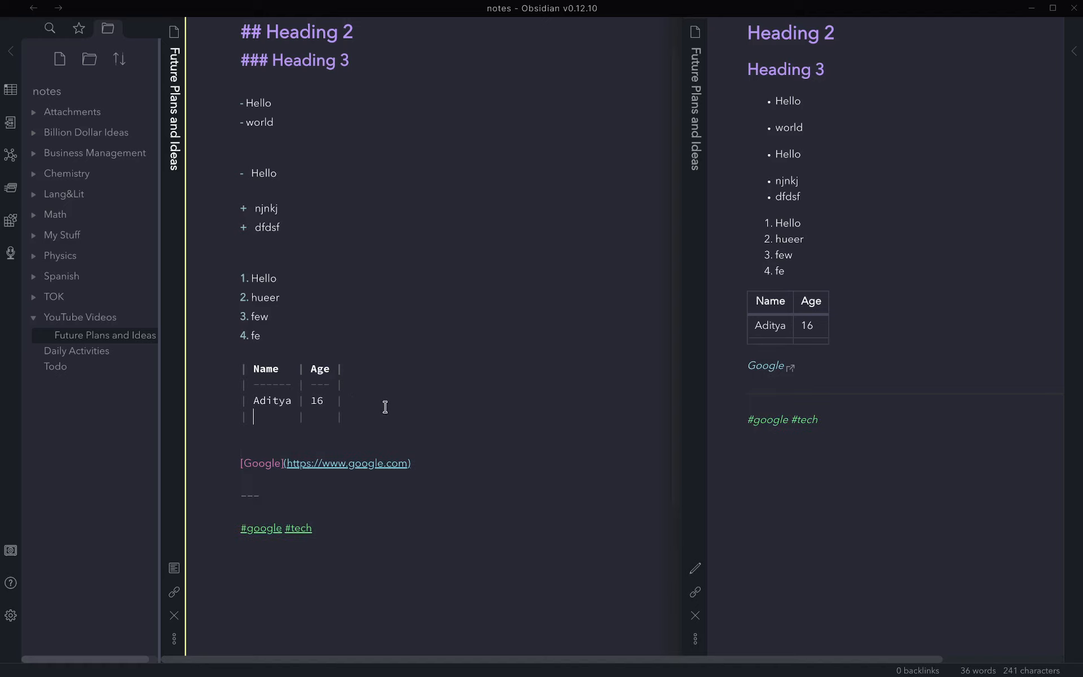
Delete the whole table between the numbered list and the Google link, along with the leftover blank line.
{"action": "left_click_drag", "start_coordinate": [380, 416], "coordinate": [233, 371]}
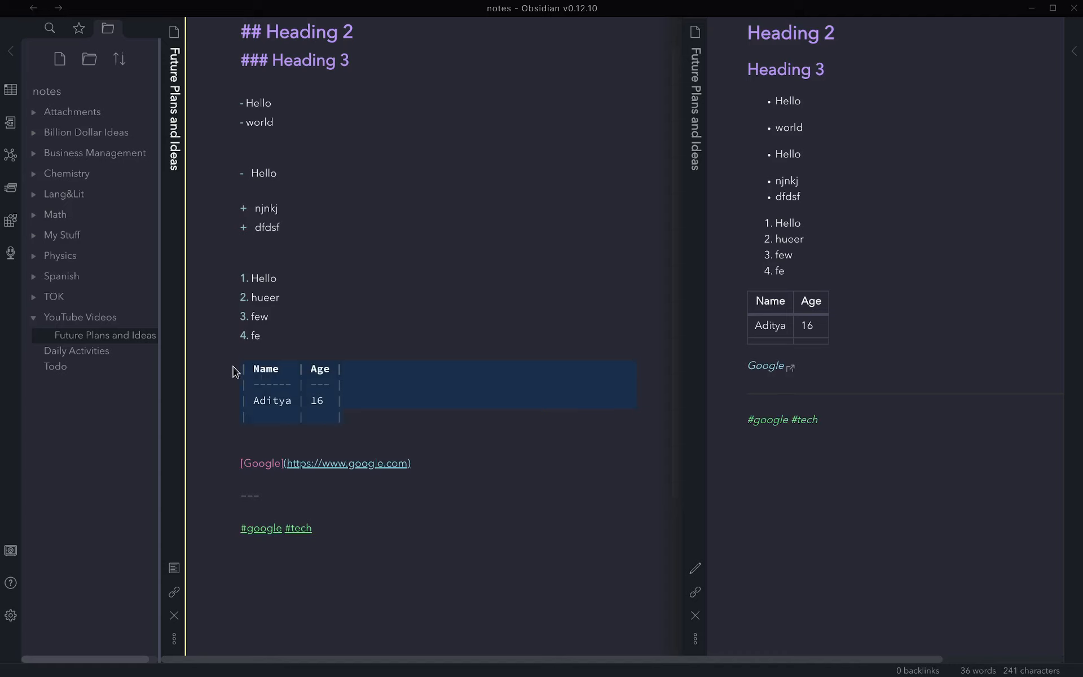
{"action": "key", "text": "BackSpace"}
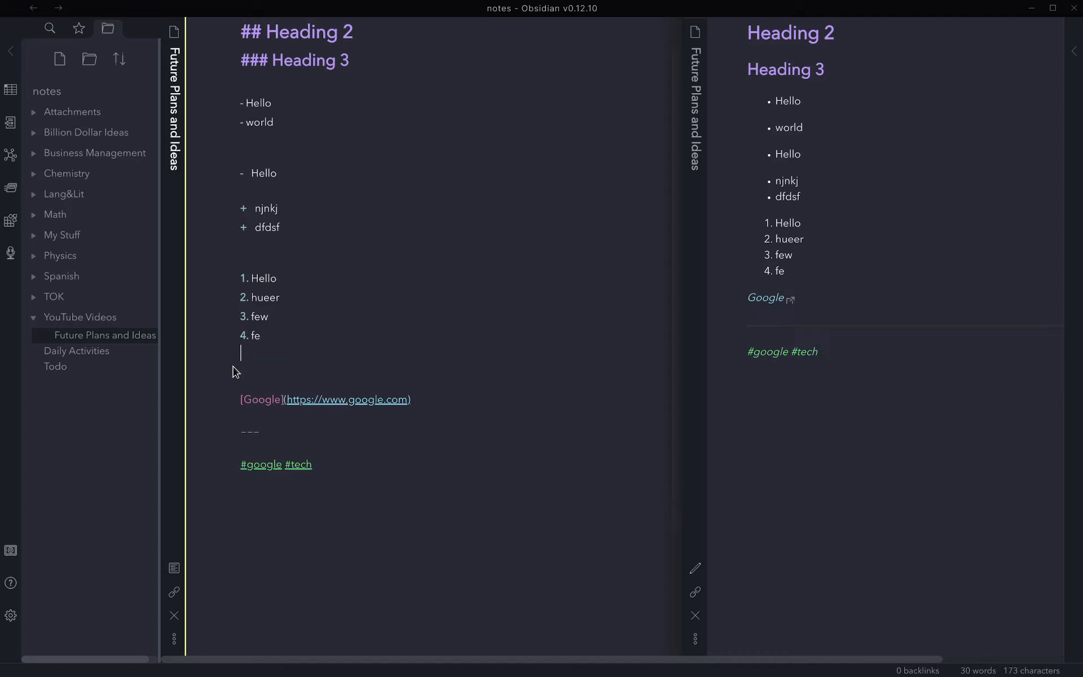
{"action": "key", "text": "BackSpace"}
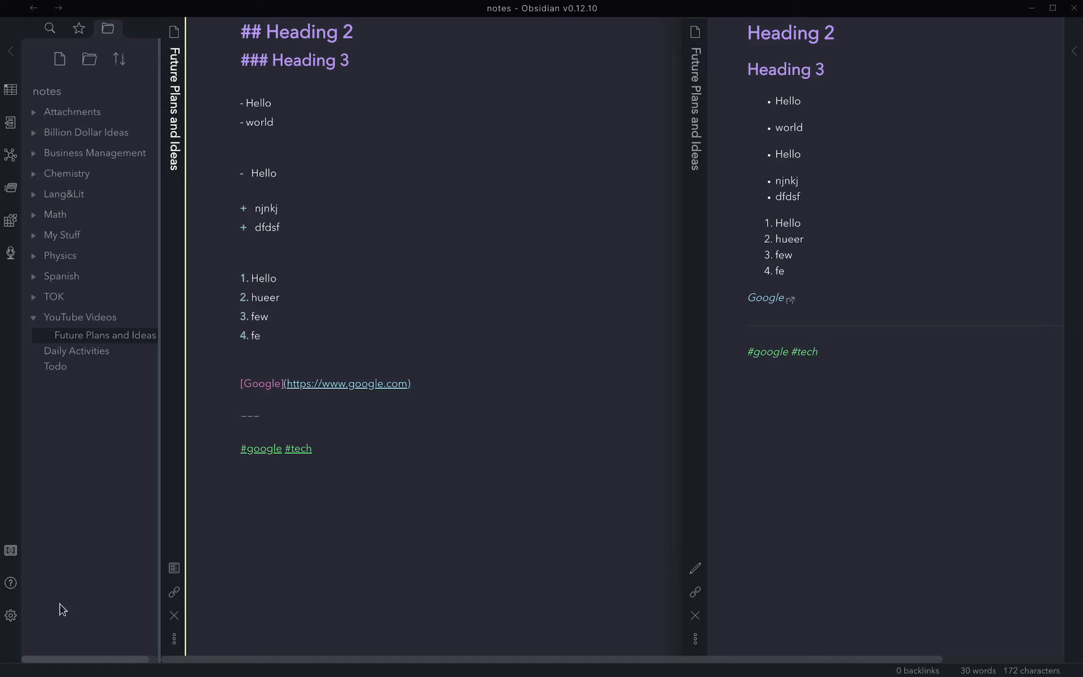
Look through the appearance settings and the gallery of community themes, and close the settings without applying a theme.
{"action": "left_click", "coordinate": [11, 615]}
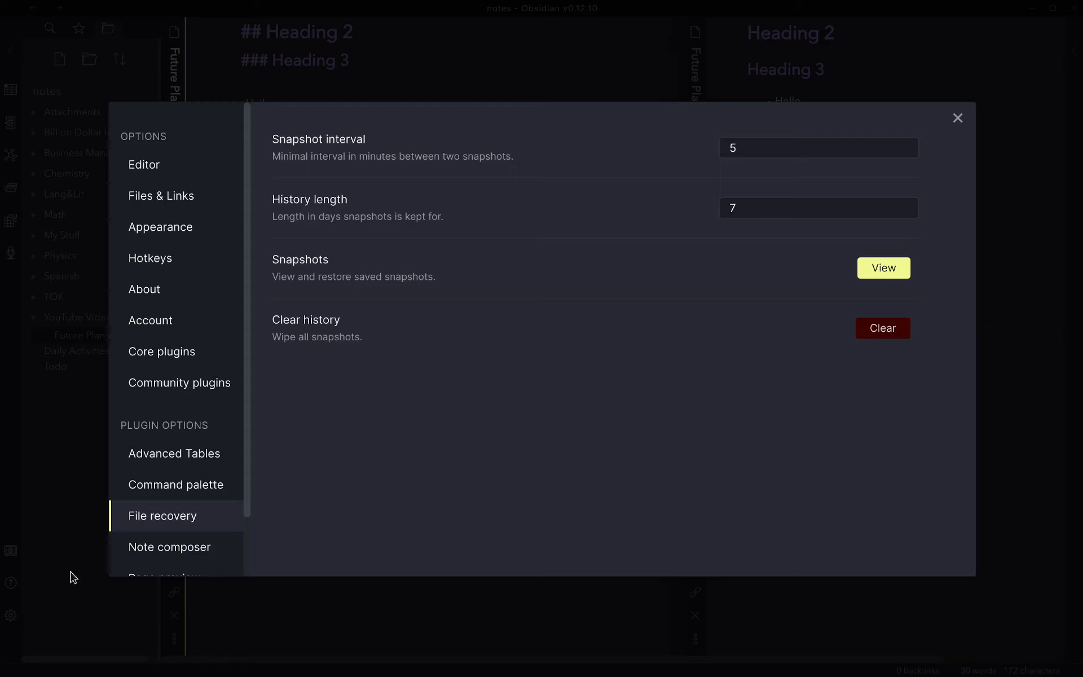
{"action": "left_click", "coordinate": [176, 234]}
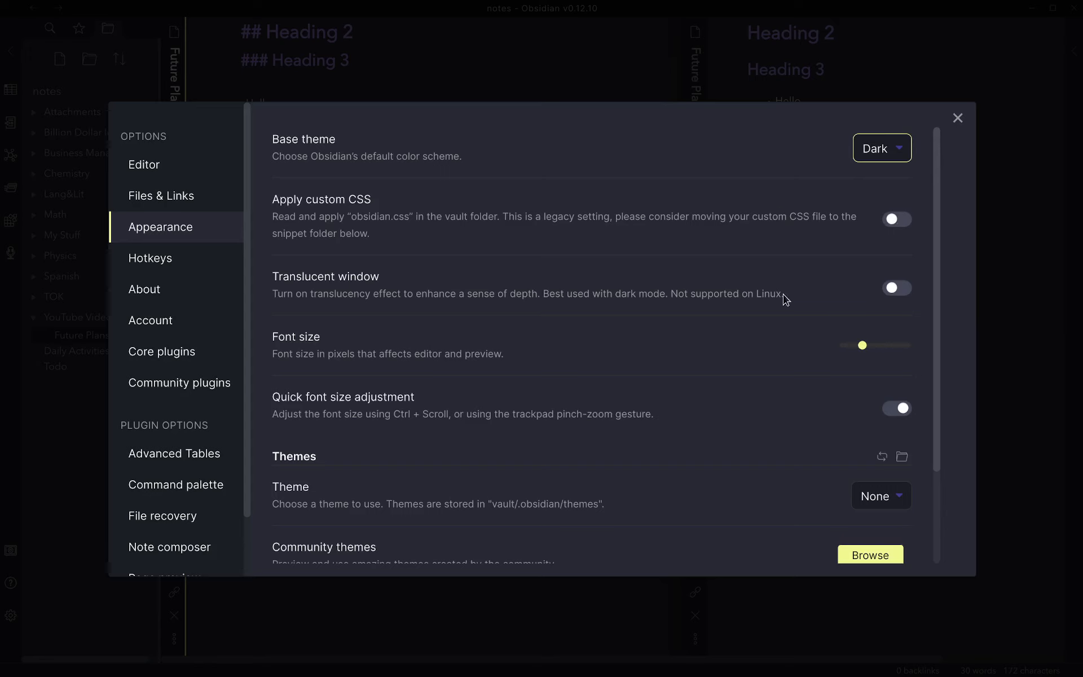
{"action": "scroll", "coordinate": [783, 297], "scroll_direction": "down", "scroll_amount": 2}
{"action": "left_click", "coordinate": [857, 441]}
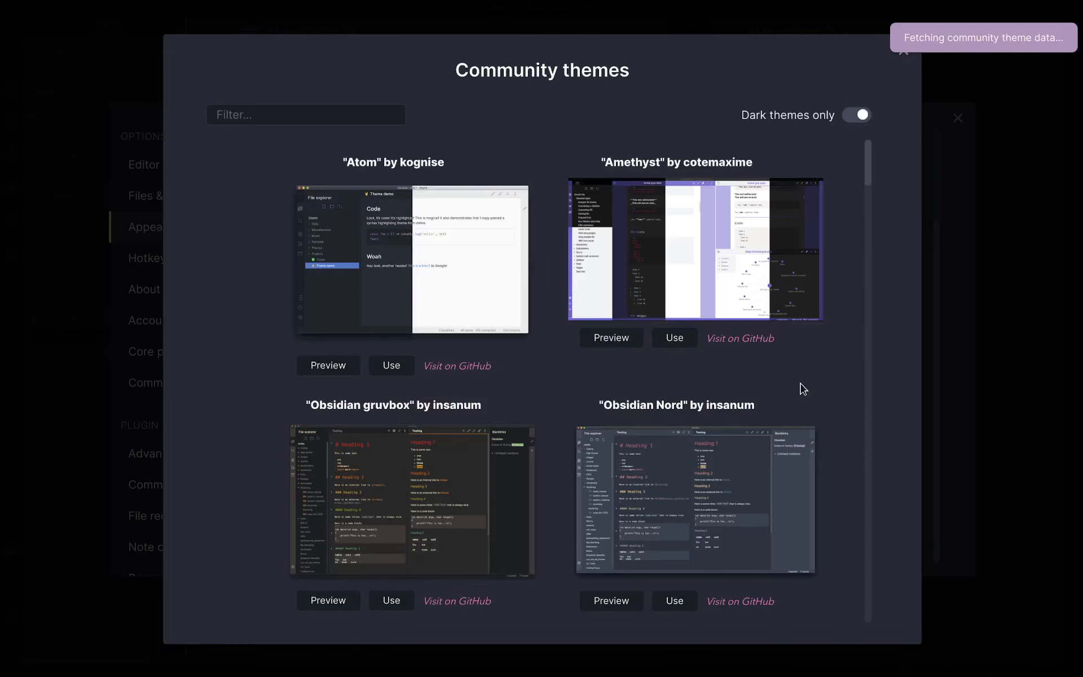
{"action": "scroll", "coordinate": [804, 390], "scroll_direction": "down", "scroll_amount": 12}
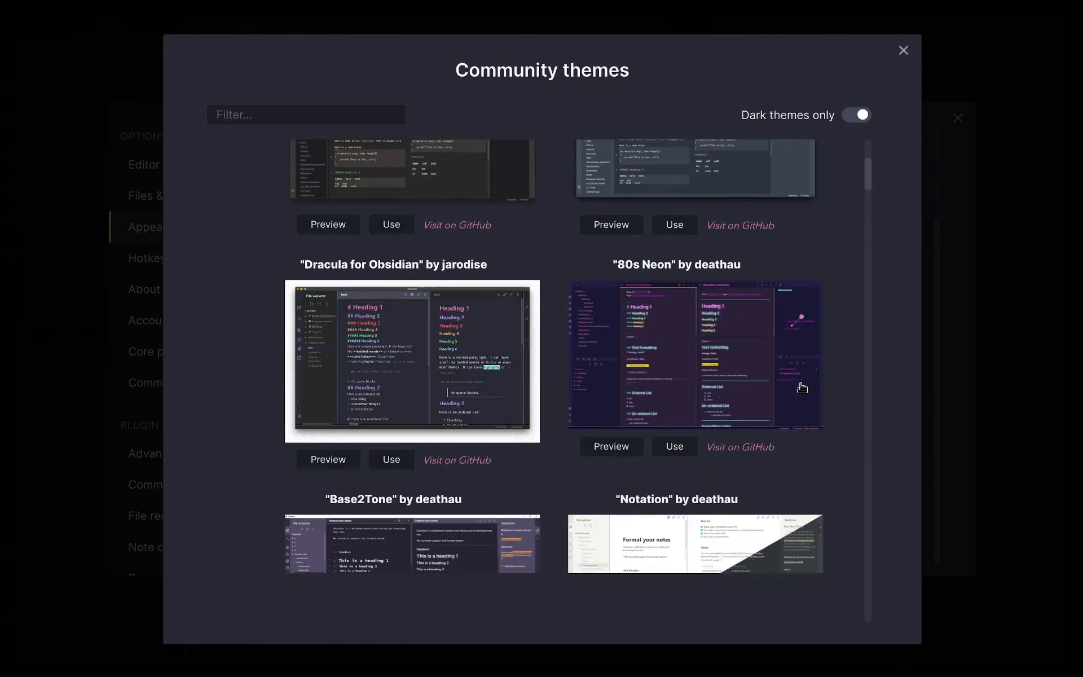
{"action": "scroll", "coordinate": [803, 387], "scroll_direction": "down", "scroll_amount": 11}
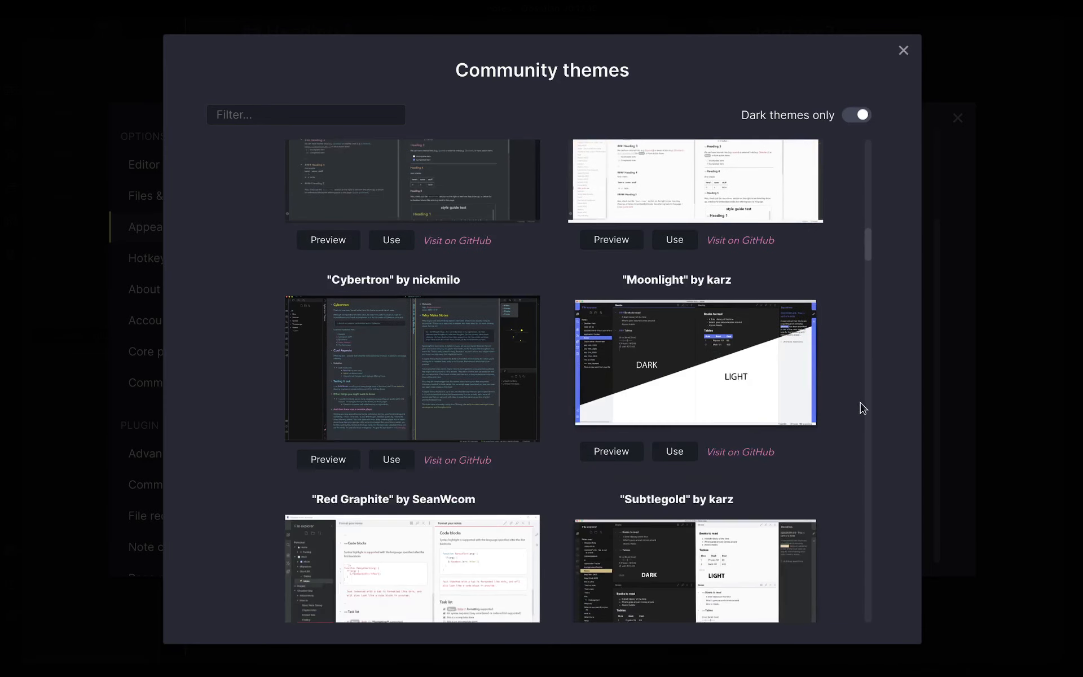
{"action": "scroll", "coordinate": [861, 402], "scroll_direction": "down", "scroll_amount": 11}
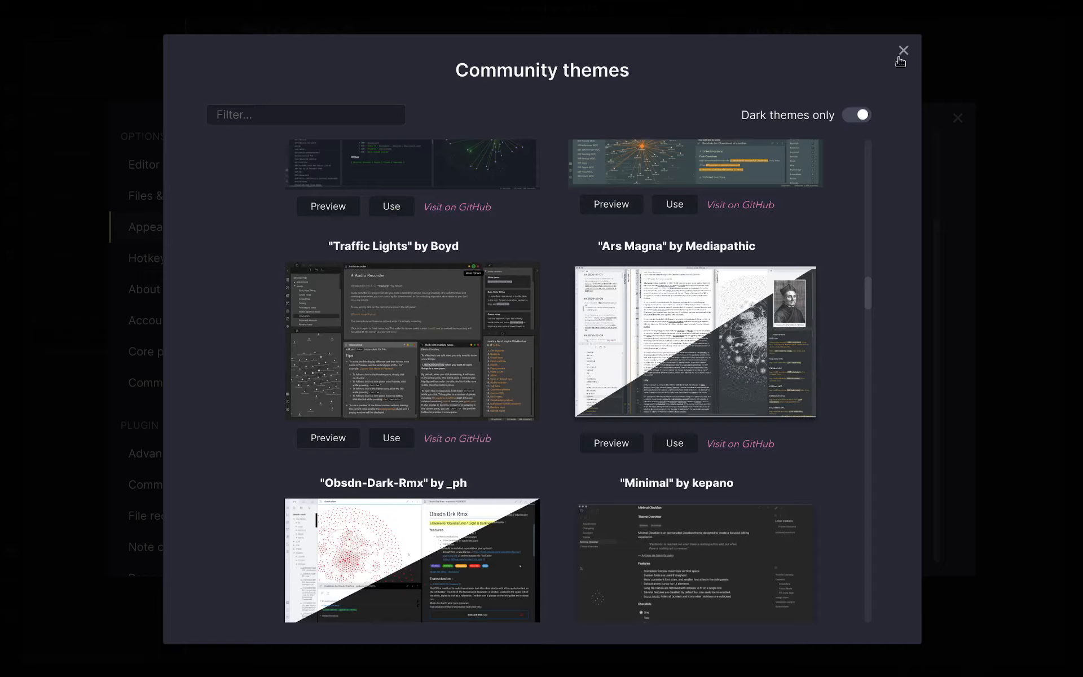
{"action": "left_click", "coordinate": [903, 50]}
{"action": "left_click", "coordinate": [955, 119]}
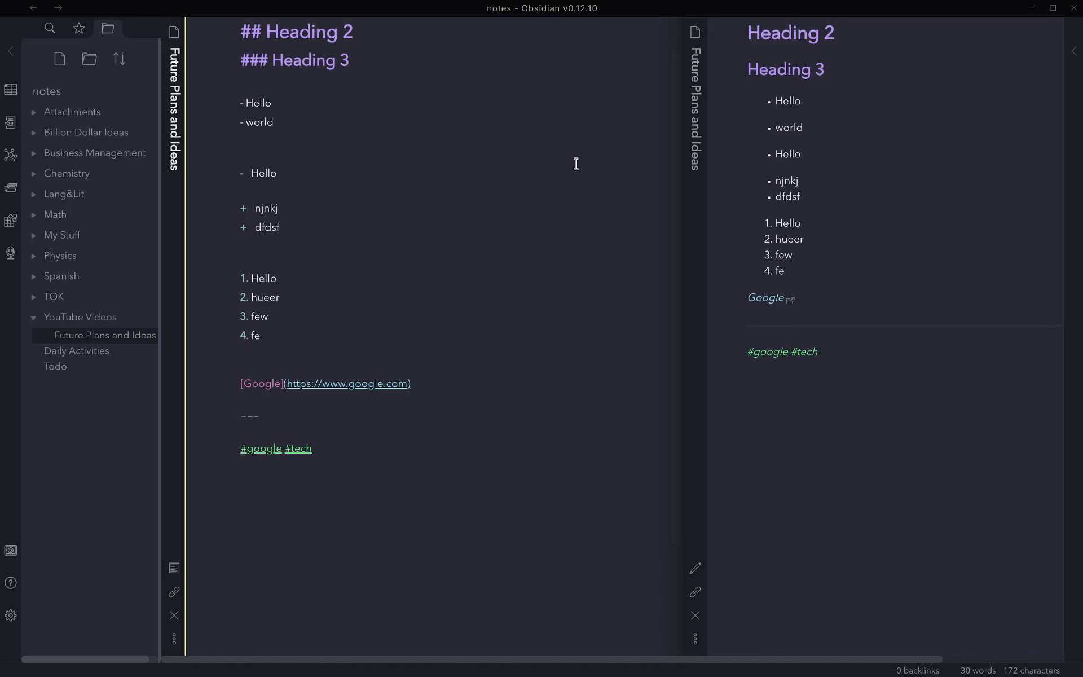
Insert blank lines between the horizontal rule and the #google #tech tags.
{"action": "left_click_drag", "start_coordinate": [380, 296], "coordinate": [257, 153]}
{"action": "left_click", "coordinate": [257, 152]}
{"action": "left_click", "coordinate": [408, 349]}
{"action": "key", "text": "Return"}
{"action": "key", "text": "Return"}
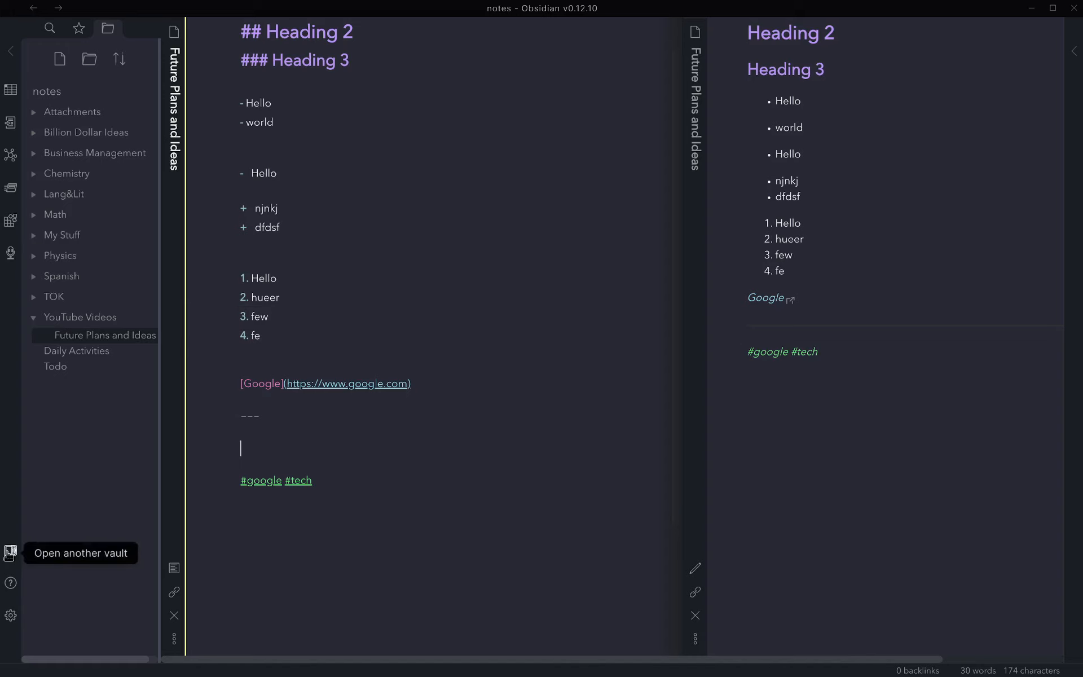
Review the community plugins page in the settings, including the installed plugins, and close the settings.
{"action": "left_click", "coordinate": [12, 614]}
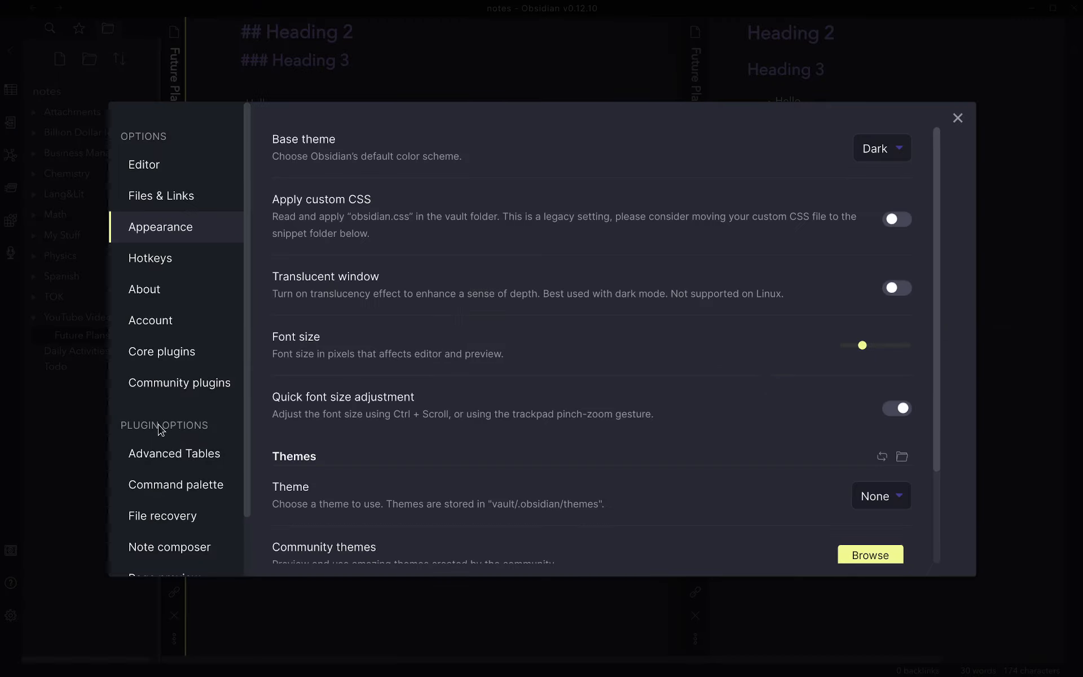
{"action": "left_click", "coordinate": [180, 383]}
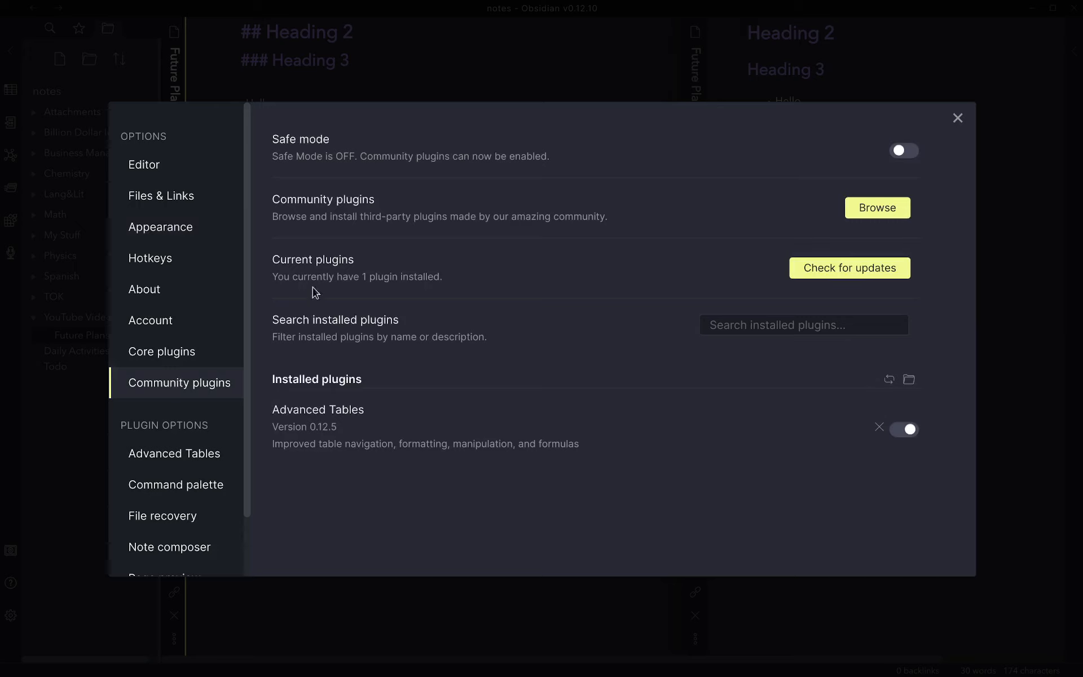
{"action": "left_click", "coordinate": [959, 118]}
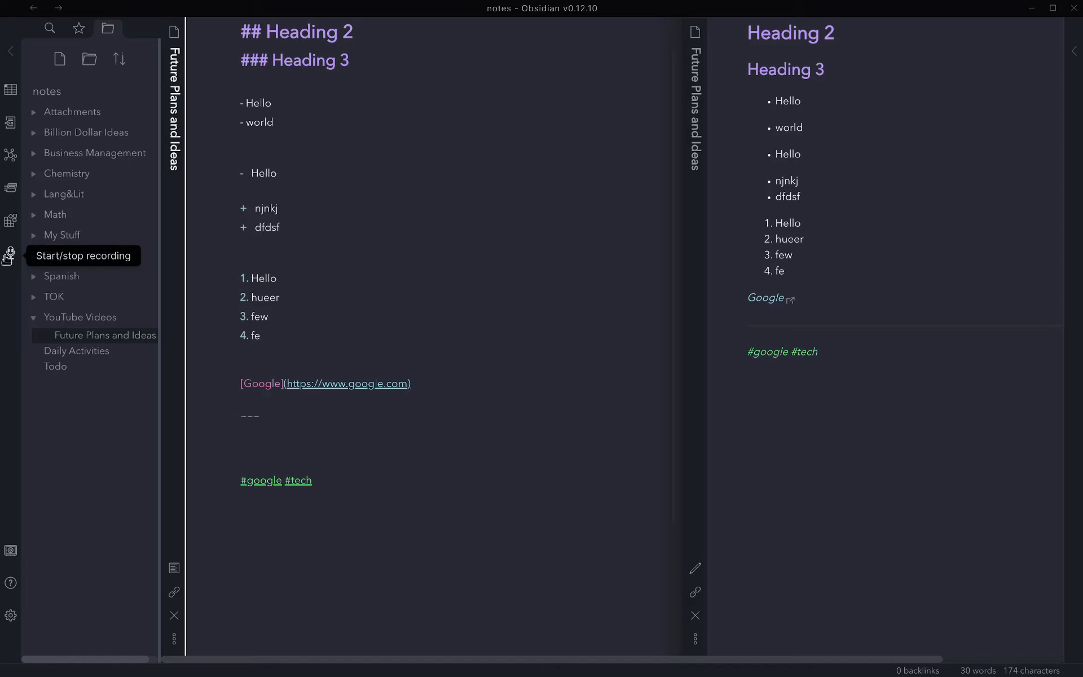
Write the inline math formula $x=2+3$ in the empty space between the horizontal rule and the tags.
{"action": "left_click", "coordinate": [259, 452]}
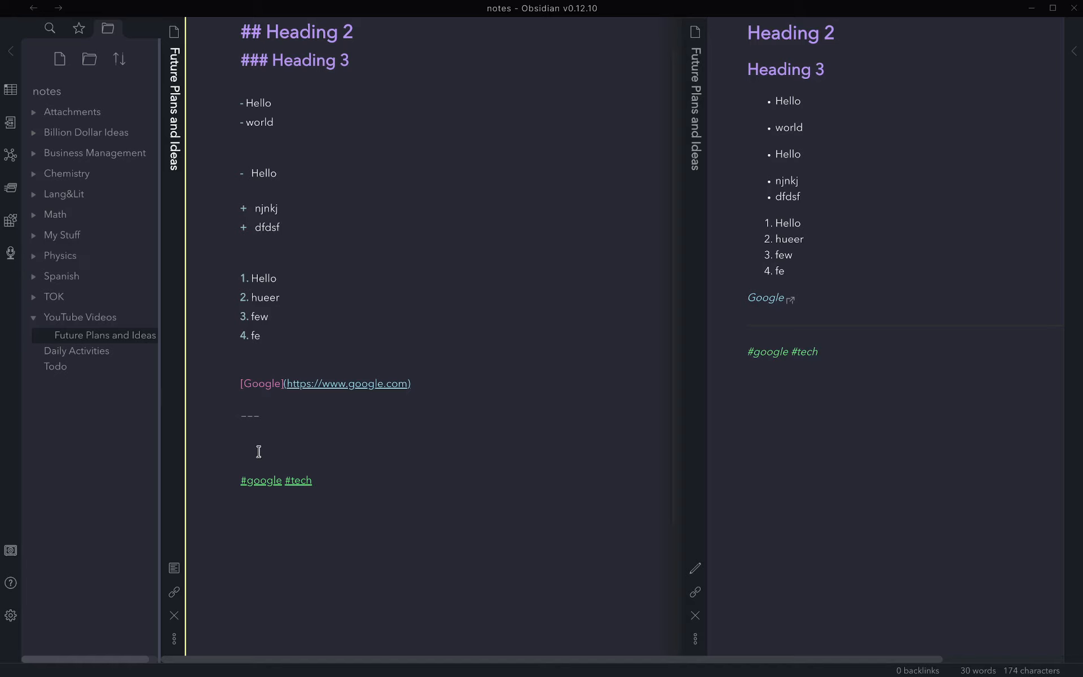
{"action": "type", "text": "$$"}
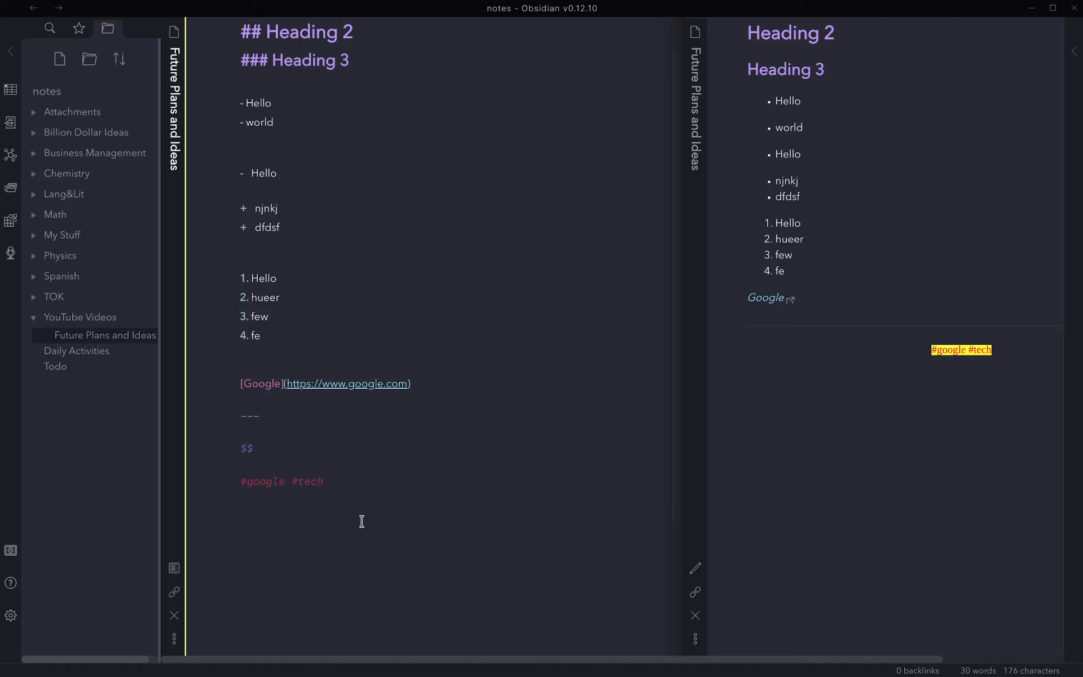
{"action": "key", "text": "Right"}
{"action": "key", "text": "Left"}
{"action": "type", "text": "x=2+"}
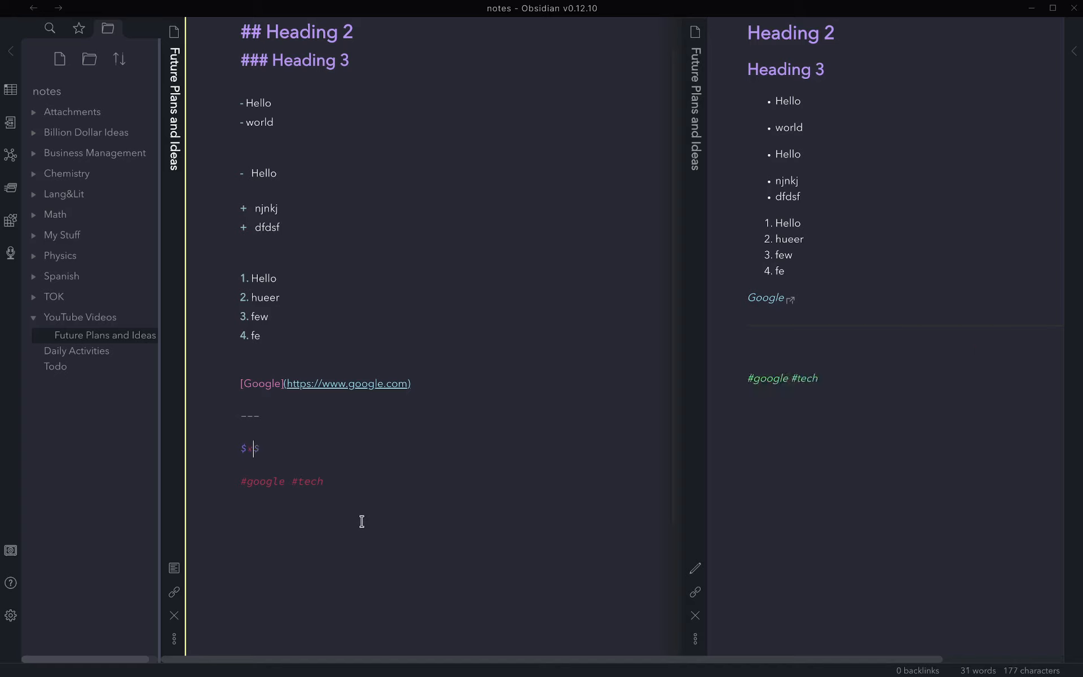
{"action": "type", "text": "3"}
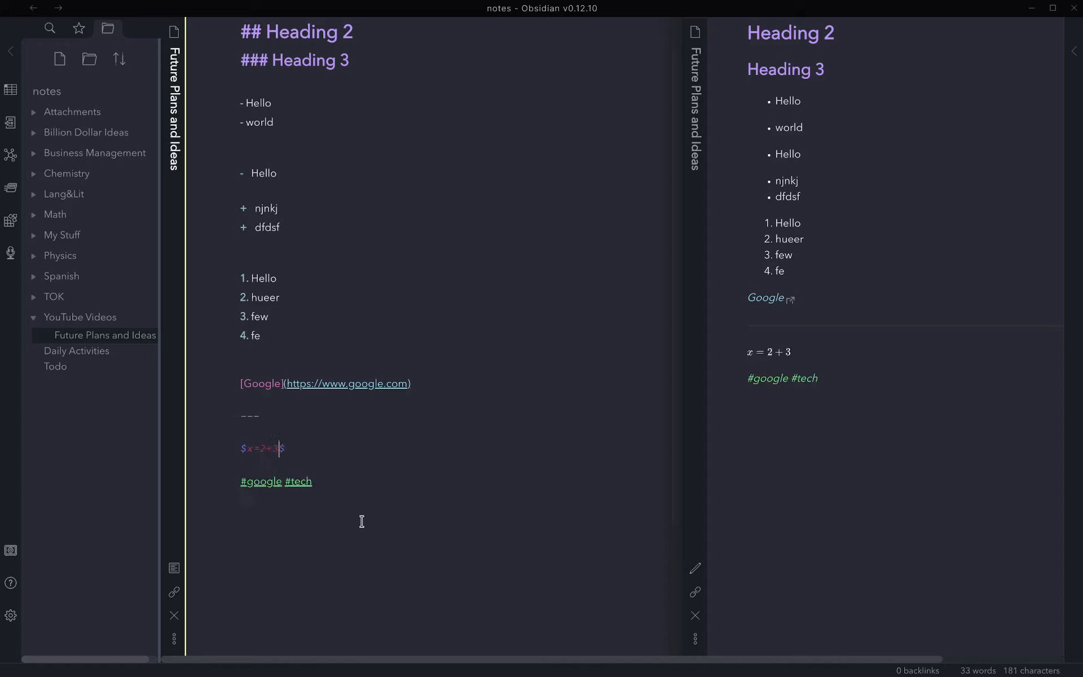
Add the block math formula $$y=2(3^x)$$ on its own line below the inline formula.
{"action": "key", "text": "Left"}
{"action": "key", "text": "Return"}
{"action": "key", "text": "Return"}
{"action": "type", "text": "$$"}
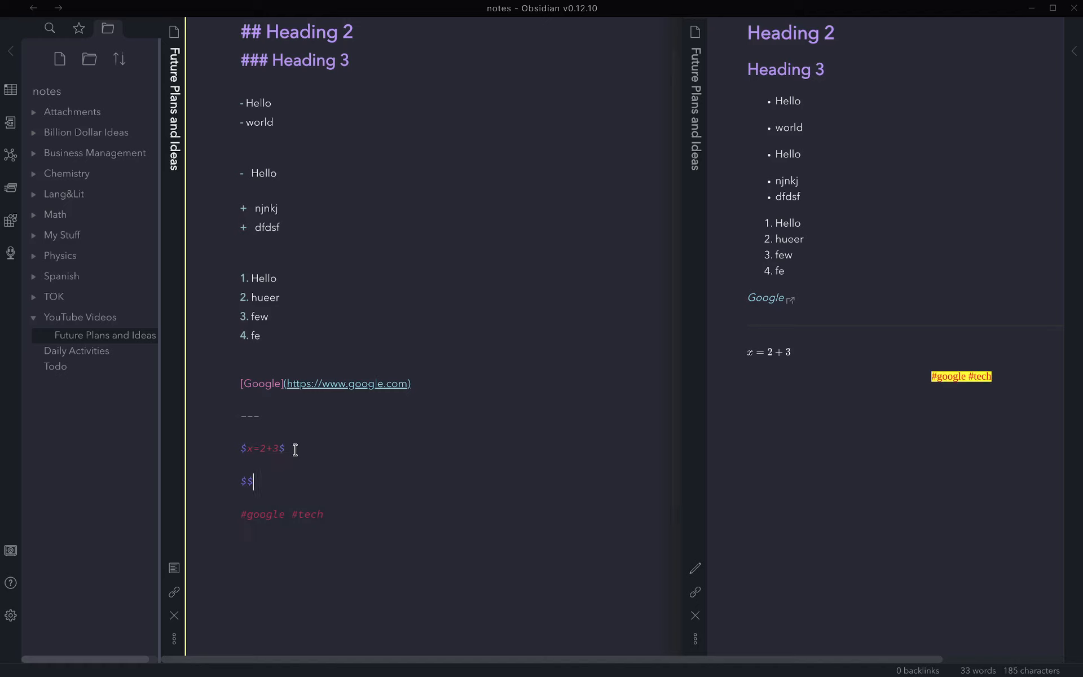
{"action": "type", "text": "$$y="}
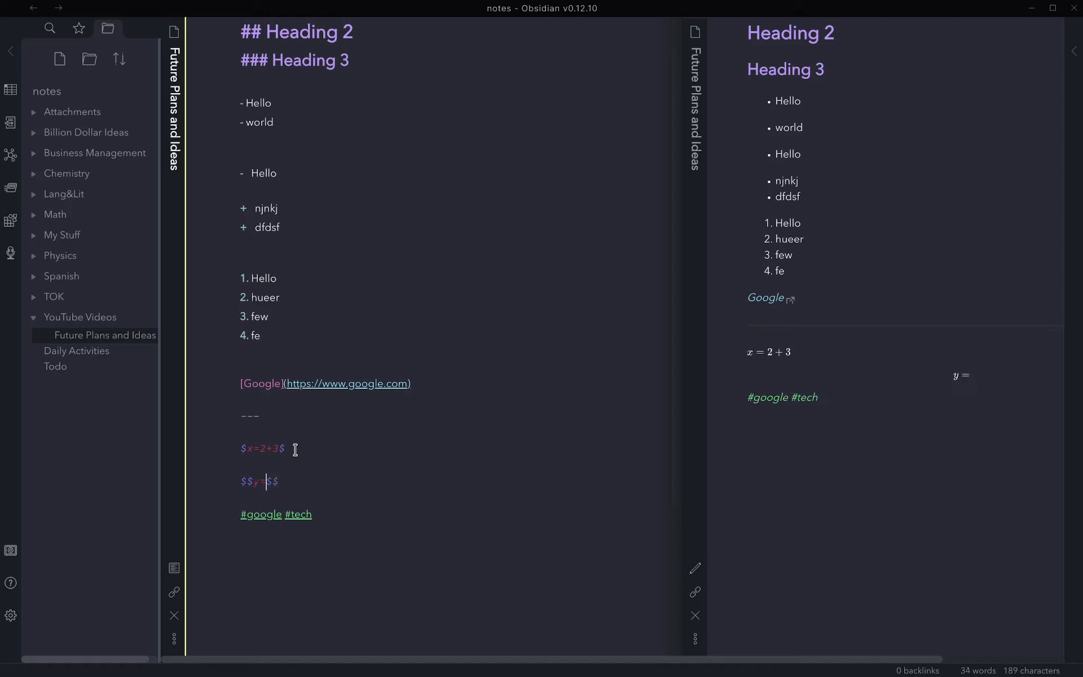
{"action": "type", "text": "2()"}
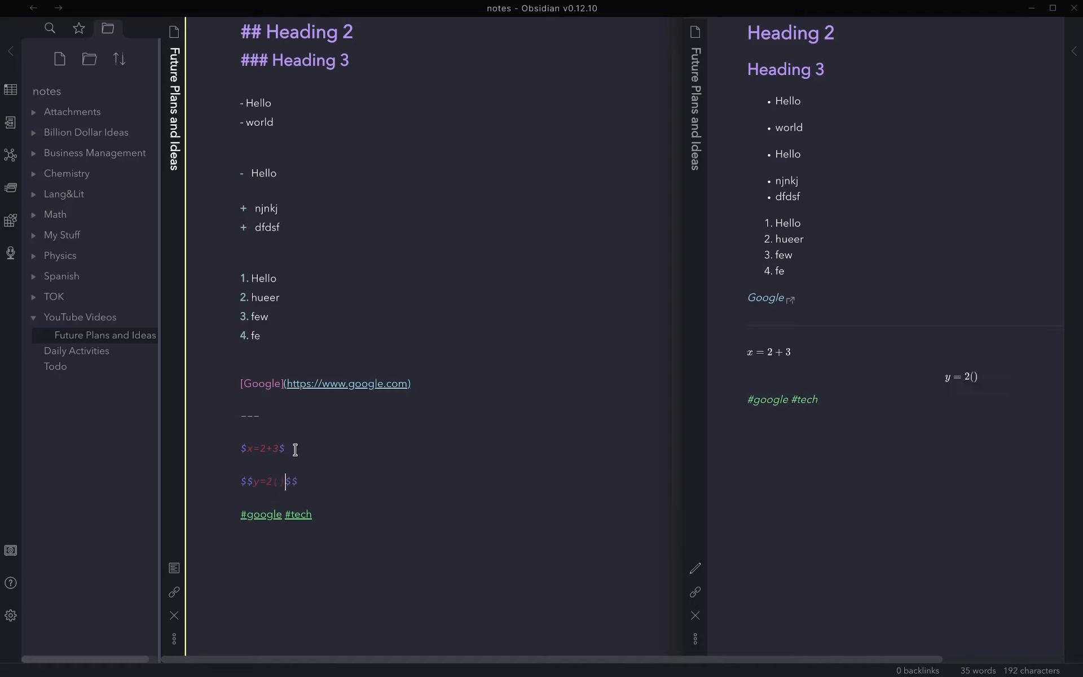
{"action": "type", "text": "3^"}
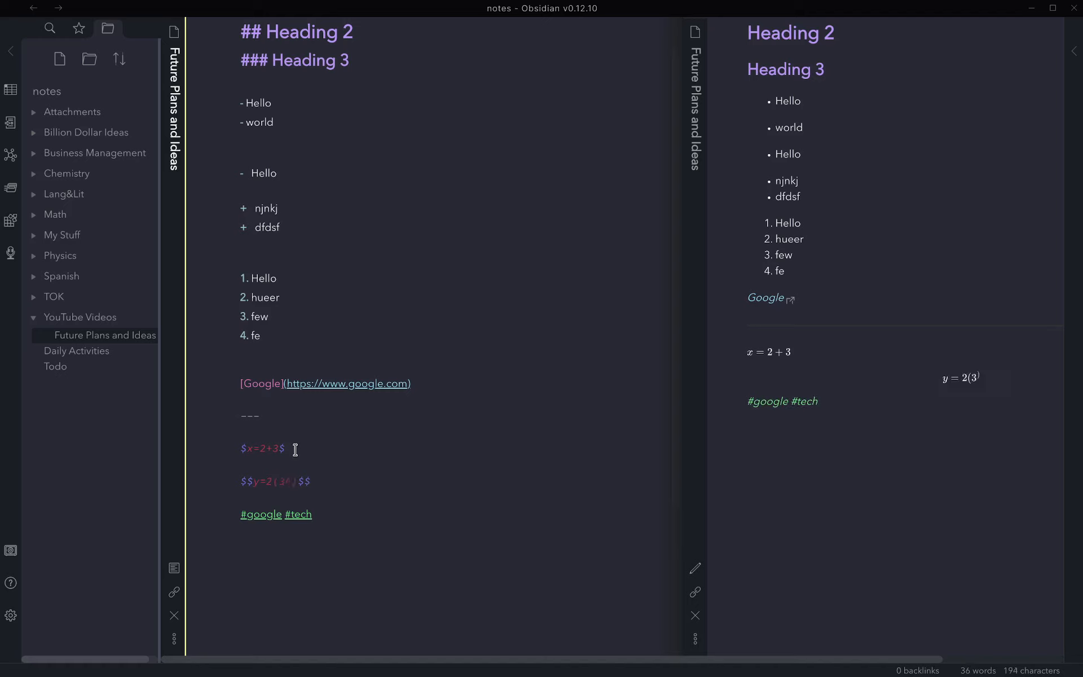
{"action": "type", "text": "x"}
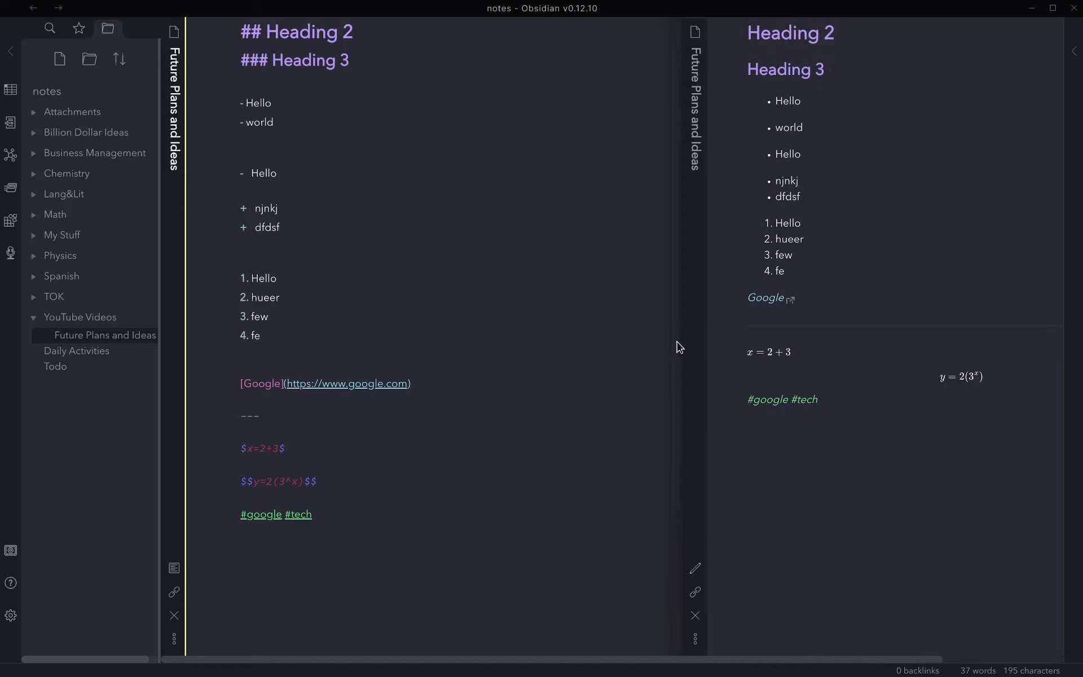
Add the word "Hello" after the inline formula on the same line.
{"action": "mouse_move", "coordinate": [679, 341]}
{"action": "left_mouse_down"}
{"action": "mouse_move", "coordinate": [471, 331]}
{"action": "mouse_move", "coordinate": [679, 339]}
{"action": "left_mouse_up"}
{"action": "scroll", "coordinate": [939, 341], "scroll_direction": "down", "scroll_amount": 2}
{"action": "left_click", "coordinate": [447, 390]}
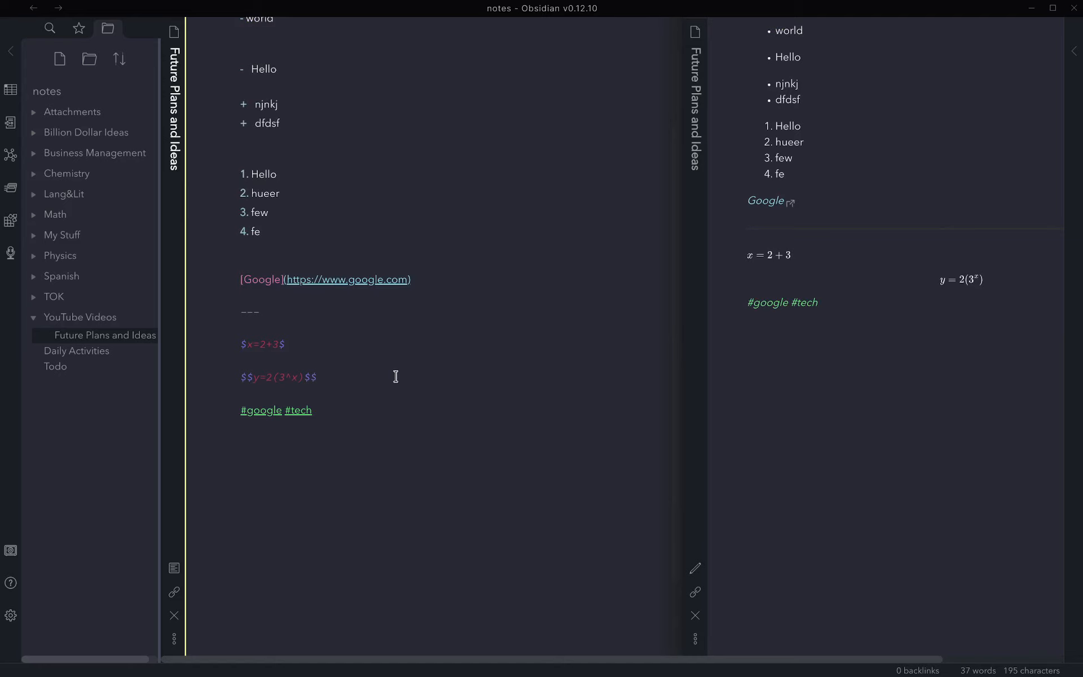
{"action": "left_click", "coordinate": [339, 344]}
{"action": "type", "text": "Hello"}
Write "Hello" after the block formula to compare its rendering, and remove the word again.
{"action": "left_click", "coordinate": [335, 371]}
{"action": "type", "text": "Hello"}
{"action": "key", "text": "BackSpace"}
{"action": "key", "text": "BackSpace"}
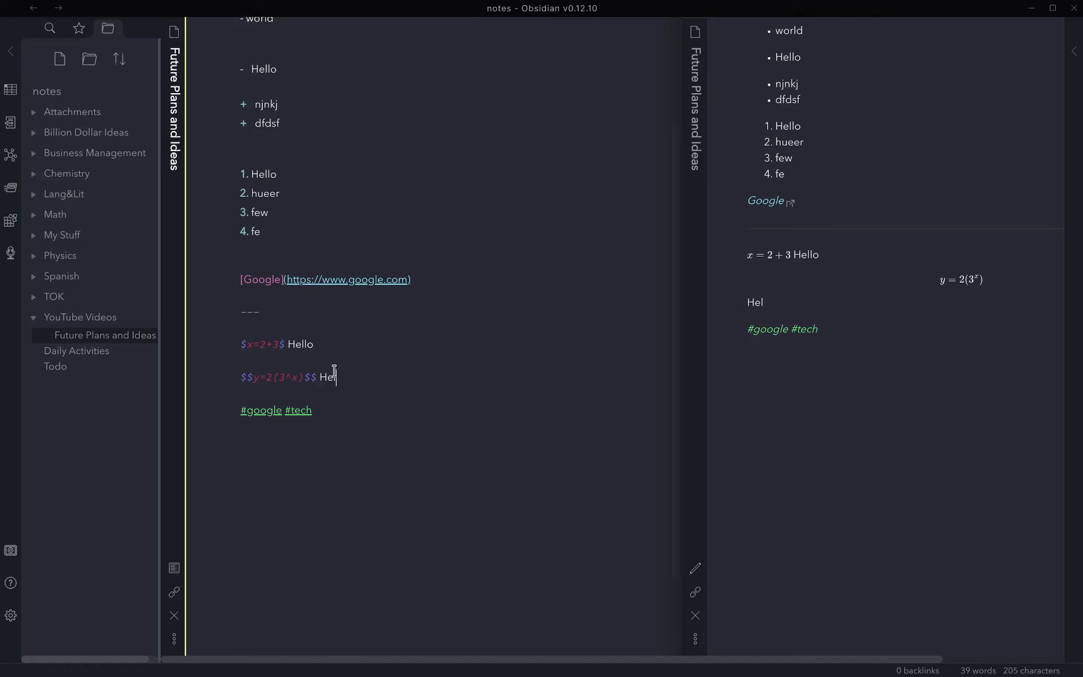
{"action": "key", "text": "BackSpace"}
{"action": "key", "text": "BackSpace"}
{"action": "key", "text": "BackSpace"}
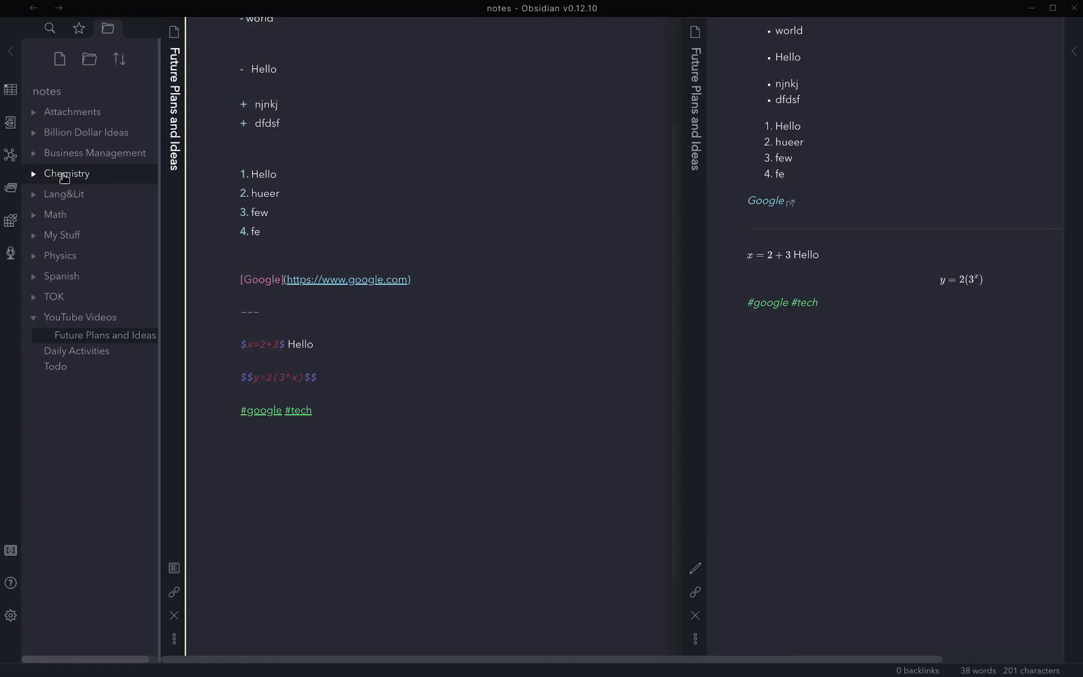
Open the graph view as the only pane with its settings shown, and move the Todo node within the graph.
{"action": "left_click", "coordinate": [11, 157]}
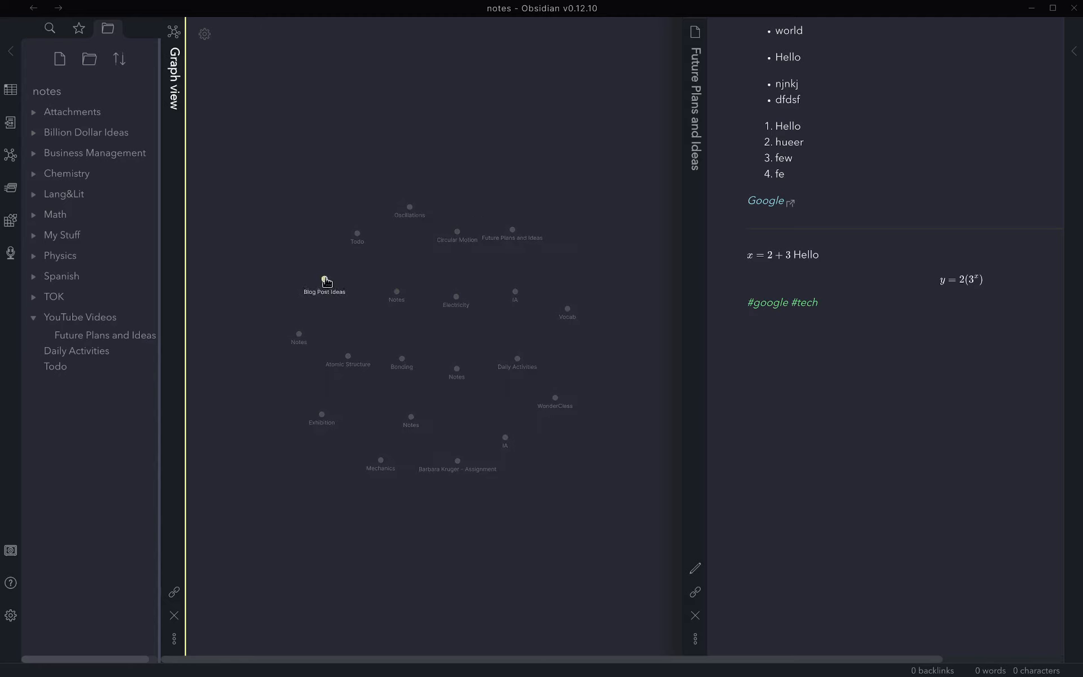
{"action": "left_click", "coordinate": [695, 615]}
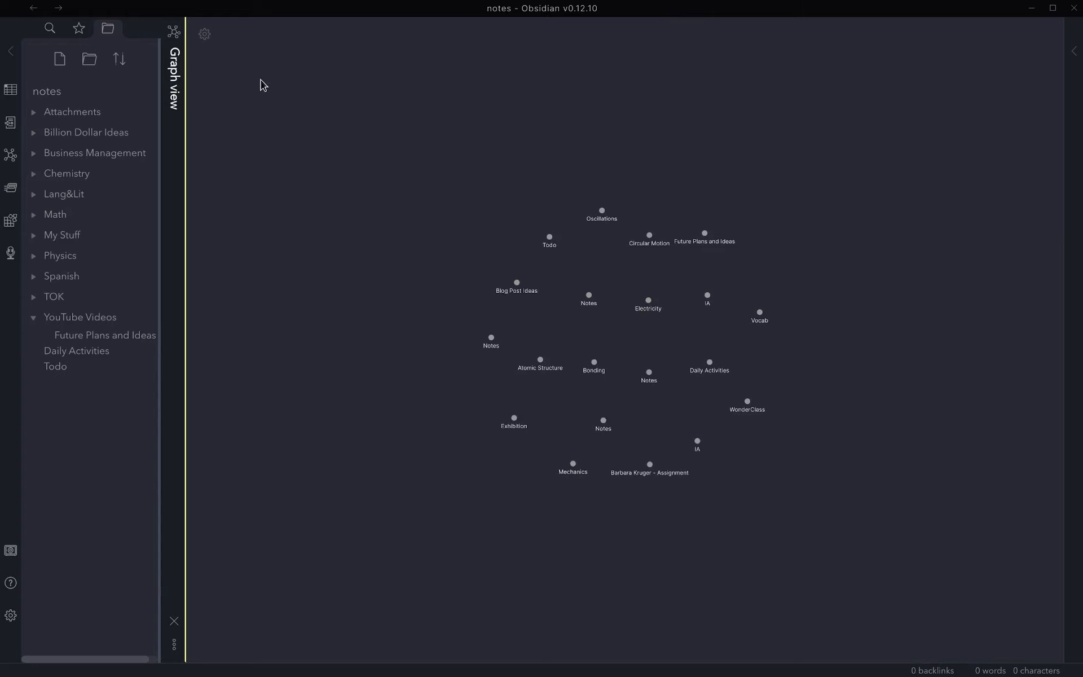
{"action": "left_click", "coordinate": [204, 34]}
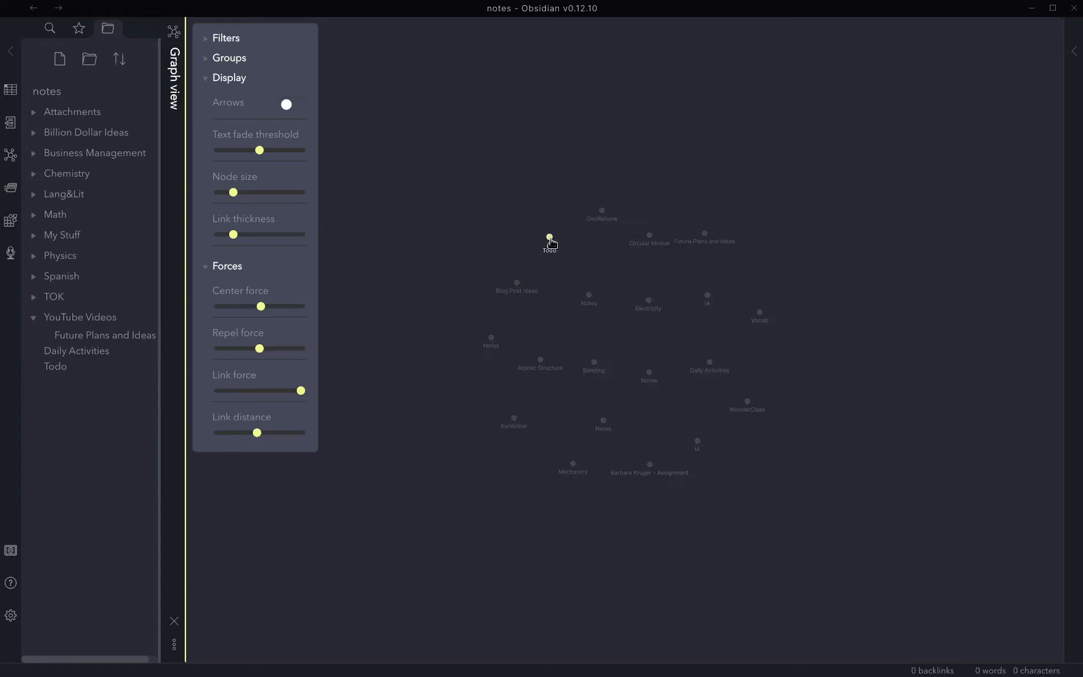
{"action": "left_click_drag", "start_coordinate": [550, 240], "coordinate": [587, 249]}
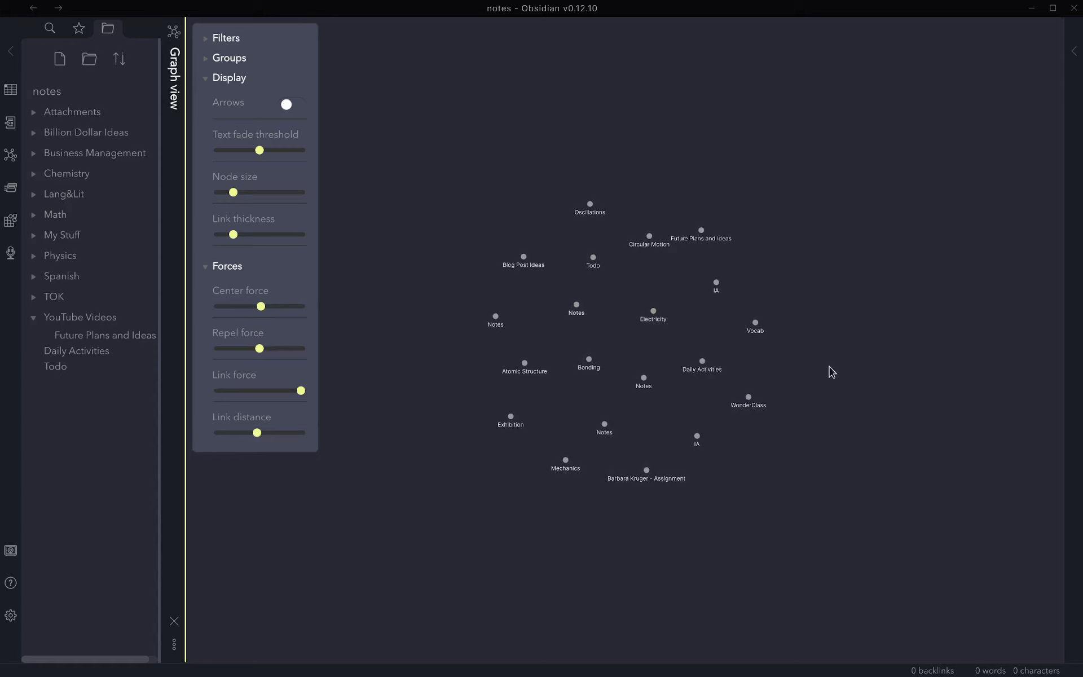
Reopen the Future Plans and Ideas note, check its backlinks and outgoing links, and collapse the links sidebar.
{"action": "left_click", "coordinate": [106, 334]}
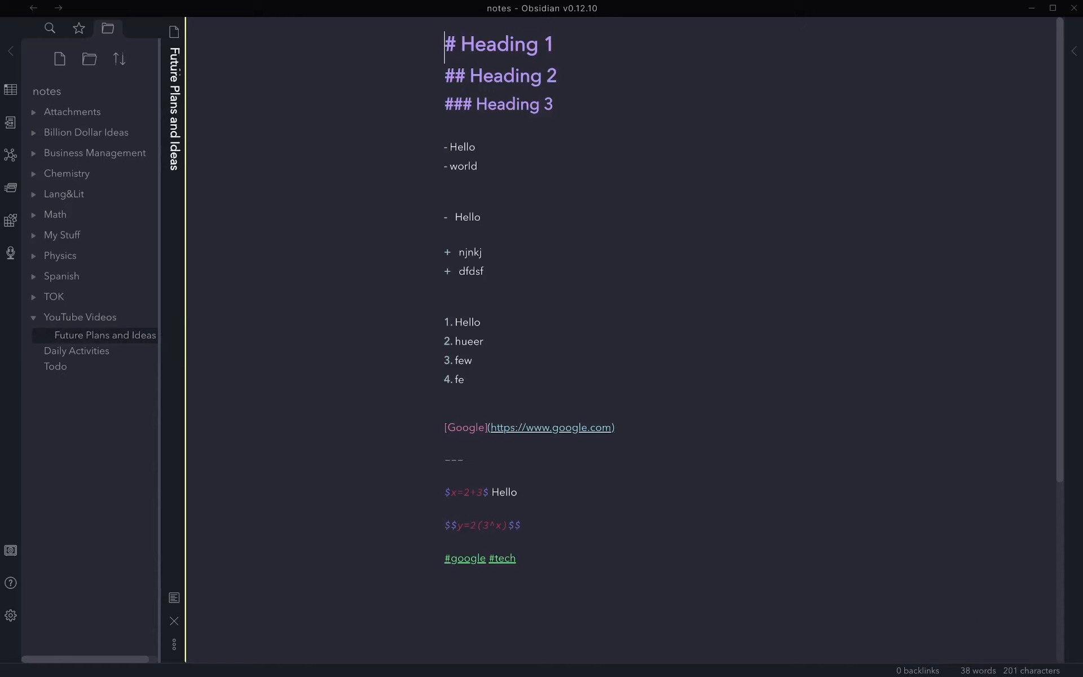
{"action": "left_click", "coordinate": [1074, 52]}
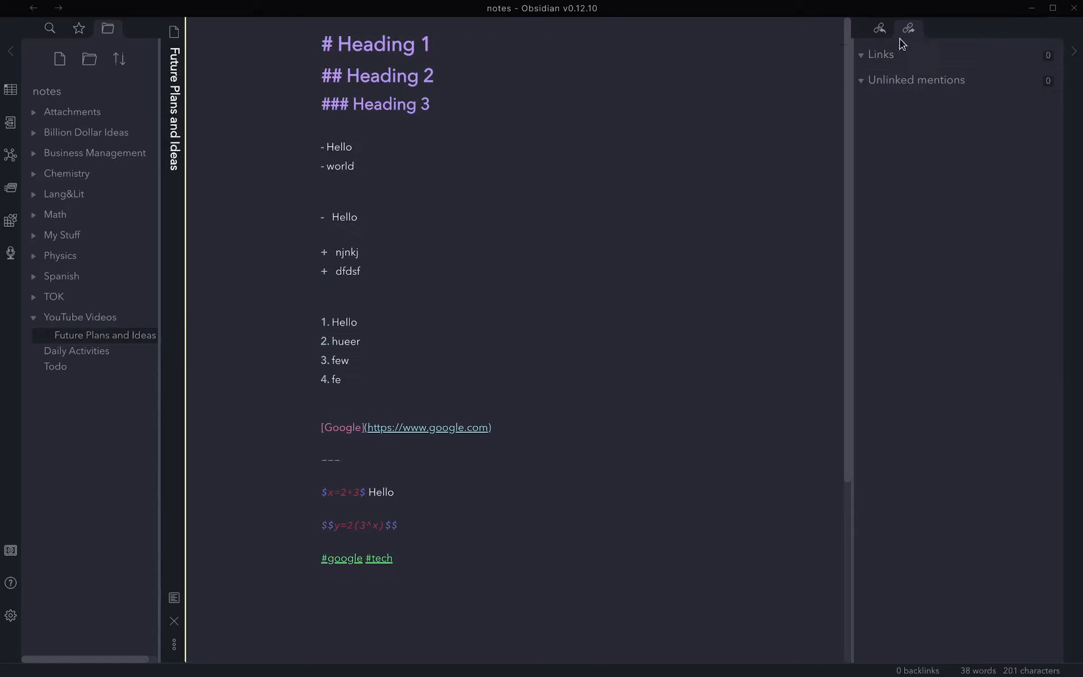
{"action": "left_click", "coordinate": [880, 28]}
{"action": "left_click", "coordinate": [908, 29]}
{"action": "left_click", "coordinate": [1072, 54]}
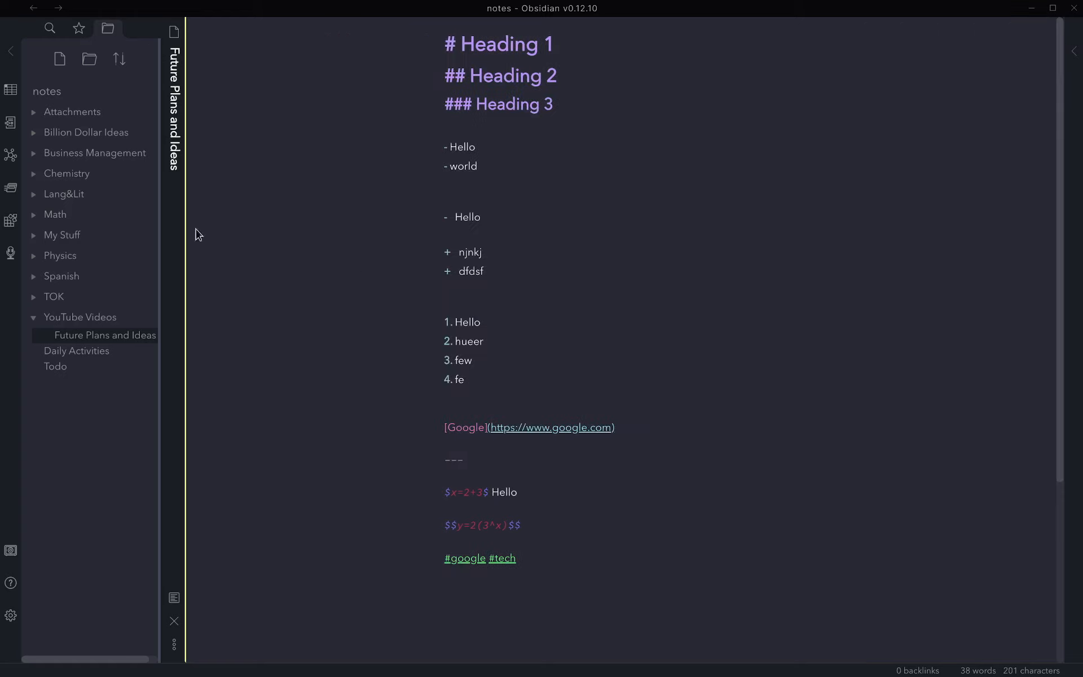
Return to the graph view, collapse the Display settings group and hide the graph settings.
{"action": "left_click", "coordinate": [11, 156]}
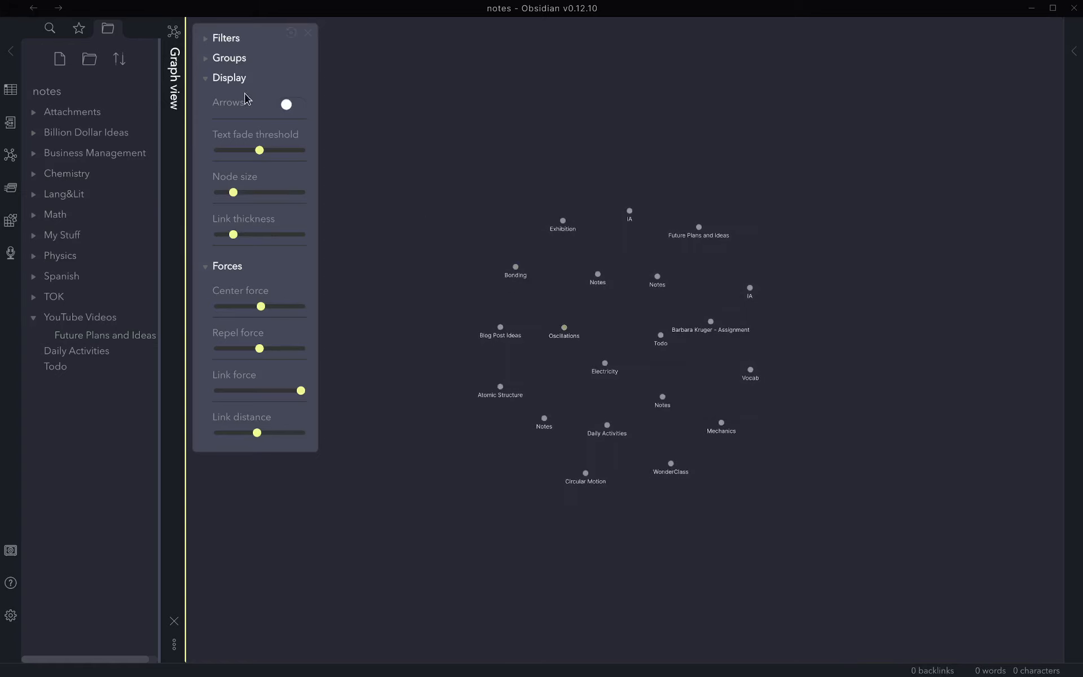
{"action": "left_click", "coordinate": [233, 81]}
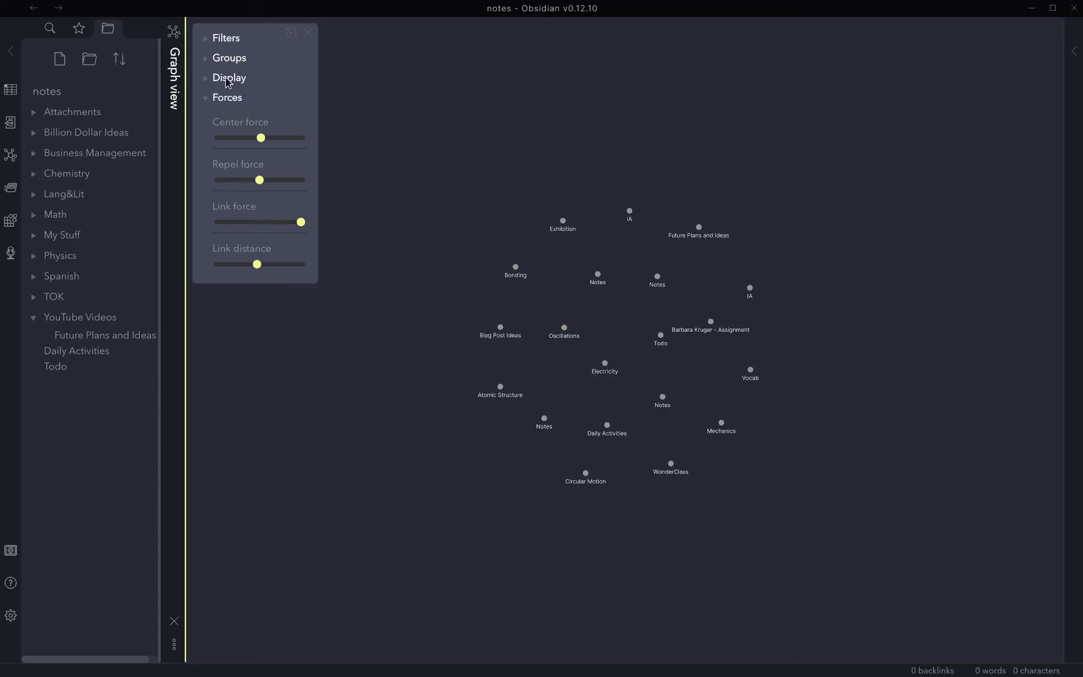
{"action": "left_click", "coordinate": [308, 33]}
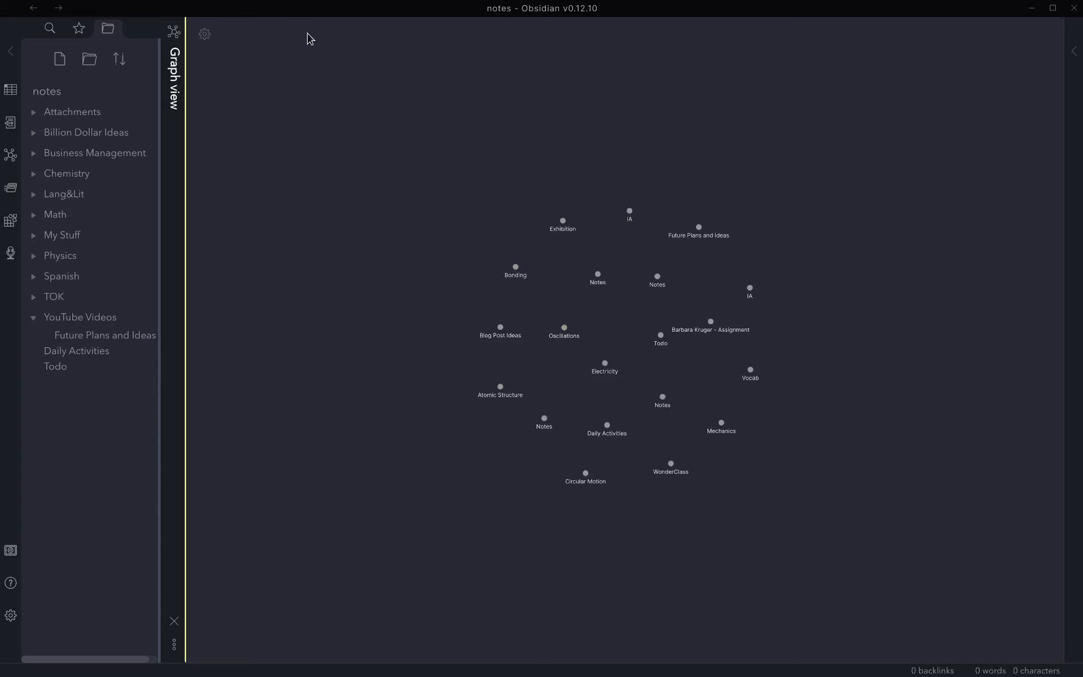